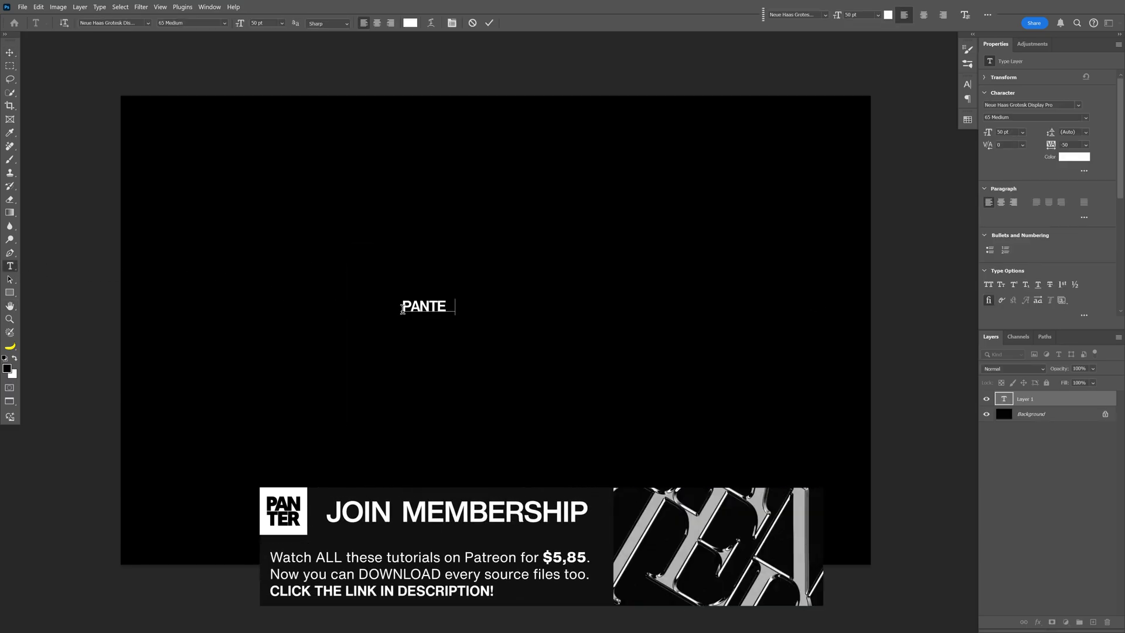
{"action": "type", "text": "R VISION"}
Commit the PANTER VISION text, then rotate it vertical, enlarge it and move it left.
{"action": "key", "text": "ctrl+Return"}
{"action": "key", "text": "ctrl+t"}
{"action": "mouse_move", "coordinate": [503, 317]}
{"action": "left_mouse_down"}
{"action": "mouse_move", "coordinate": [645, 351]}
{"action": "mouse_move", "coordinate": [536, 191]}
{"action": "mouse_move", "coordinate": [492, 176]}
{"action": "mouse_move", "coordinate": [450, 192]}
{"action": "left_mouse_up"}
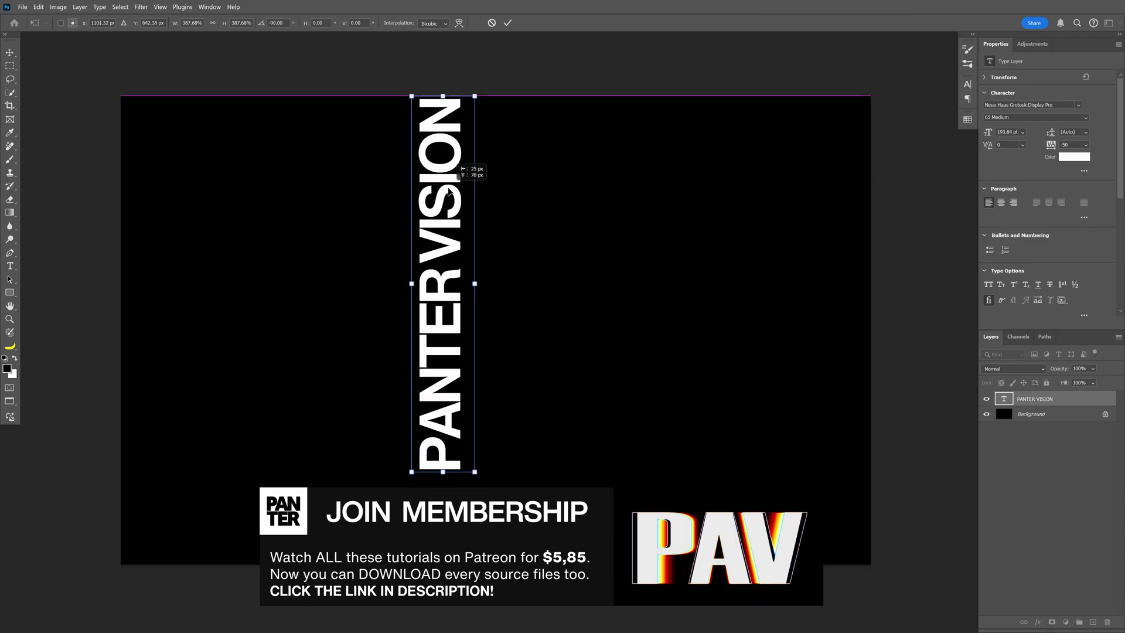
{"action": "left_click_drag", "start_coordinate": [443, 472], "coordinate": [443, 562]}
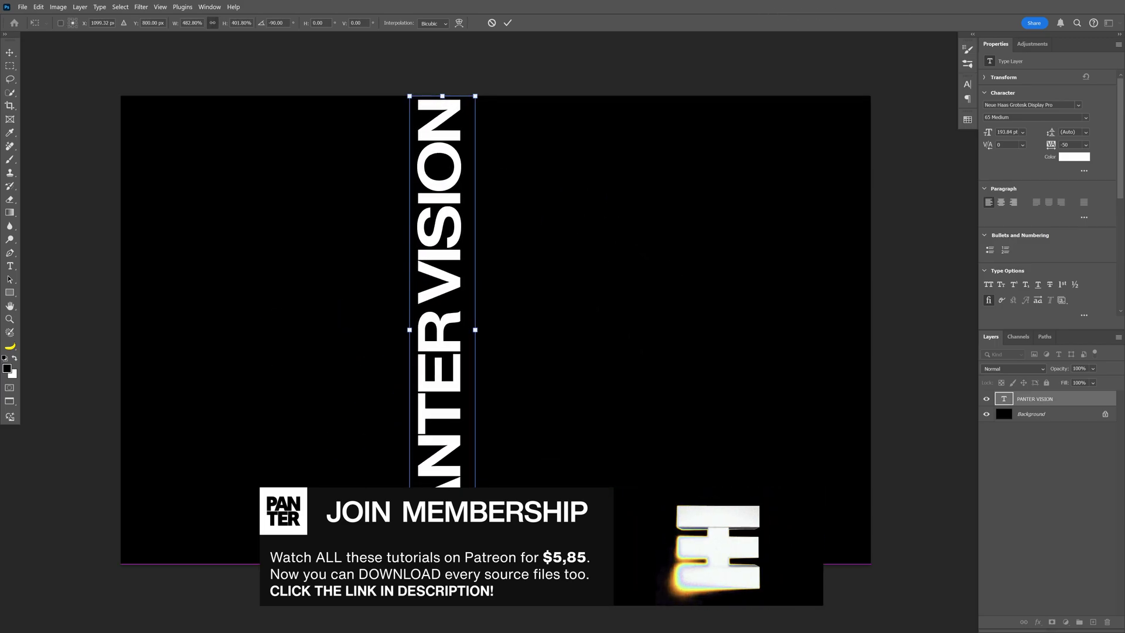
{"action": "left_click_drag", "start_coordinate": [443, 300], "coordinate": [247, 332]}
{"action": "key", "text": "Return"}
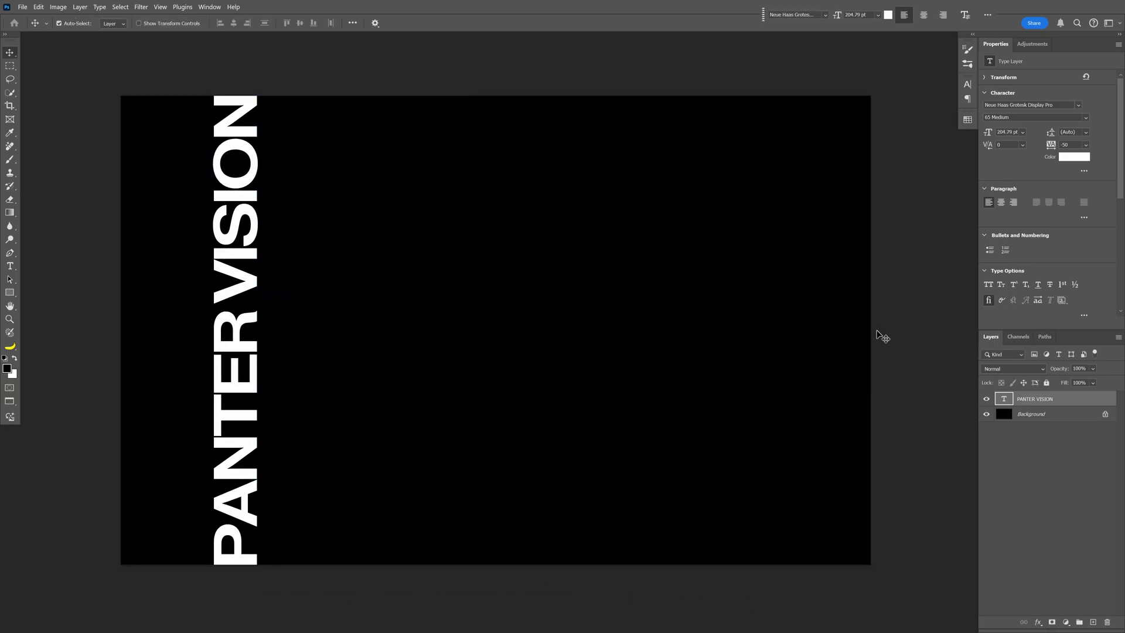
Duplicate the PANTER VISION layer, offset the copy rightward, and repeat that transform for more columns.
{"action": "key", "text": "ctrl+j"}
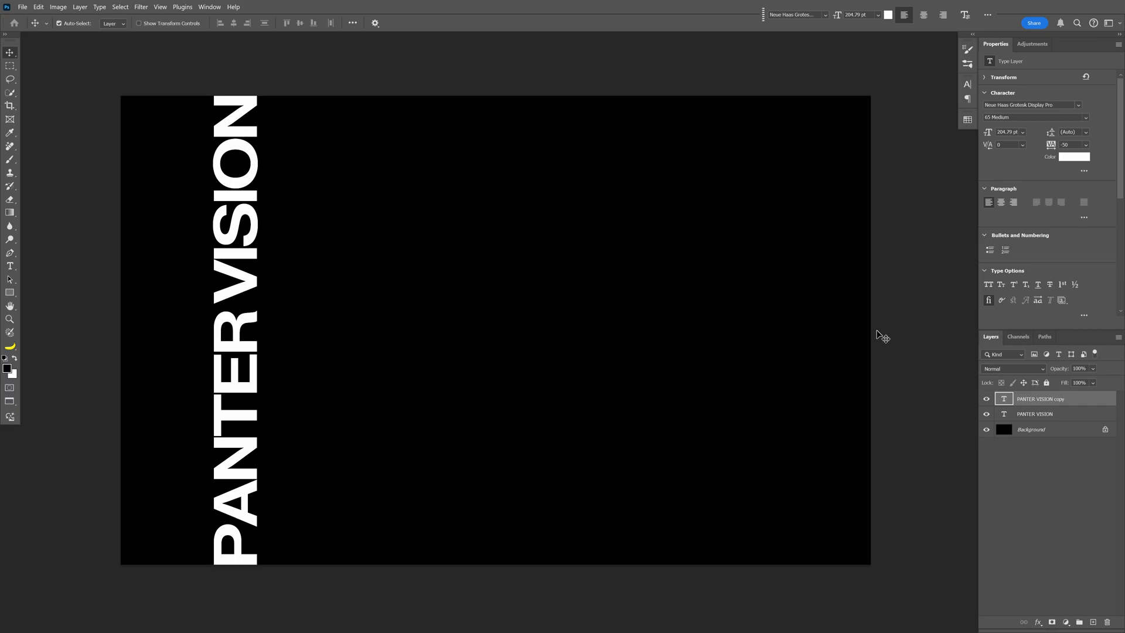
{"action": "key", "text": "ctrl+t"}
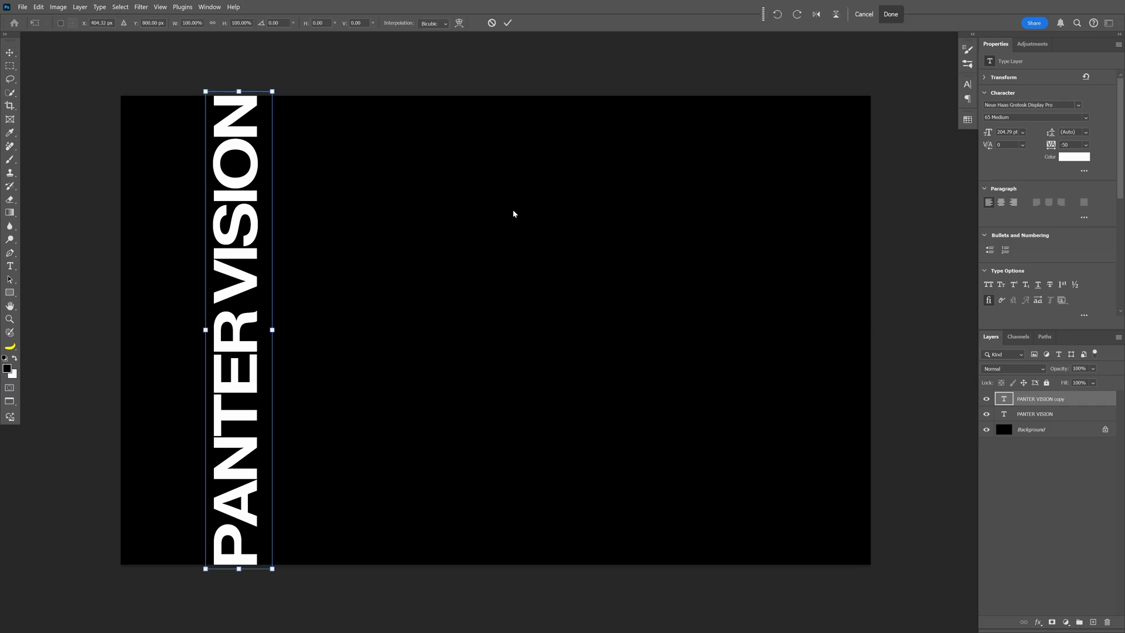
{"action": "left_click_drag", "start_coordinate": [236, 263], "coordinate": [295, 266]}
{"action": "key", "text": "Return"}
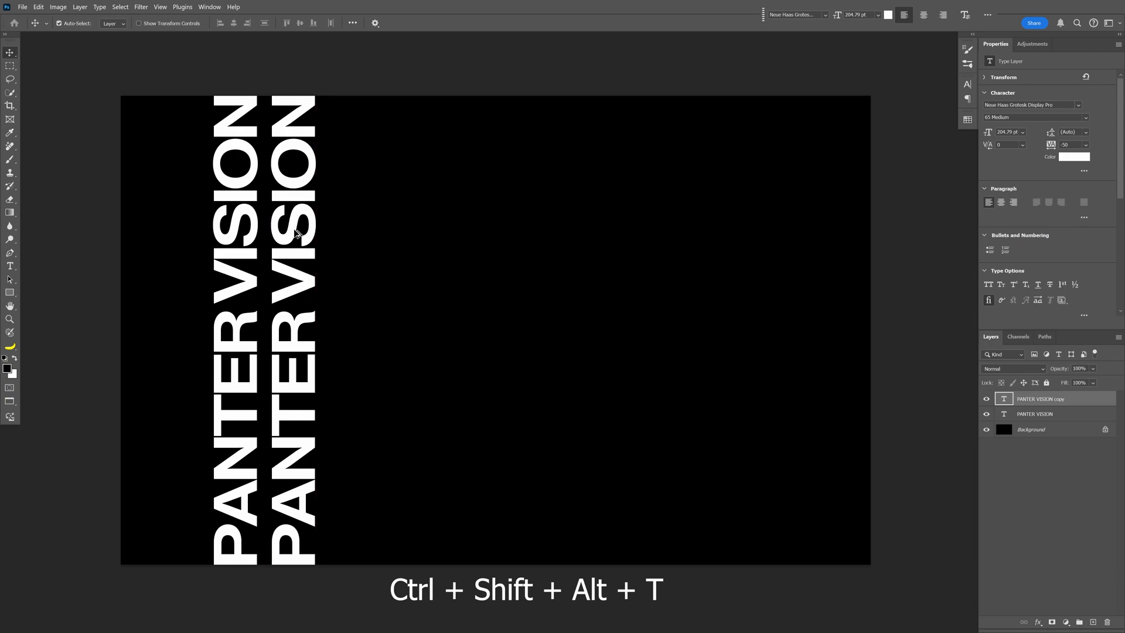
{"action": "key", "text": "ctrl+shift+alt+t"}
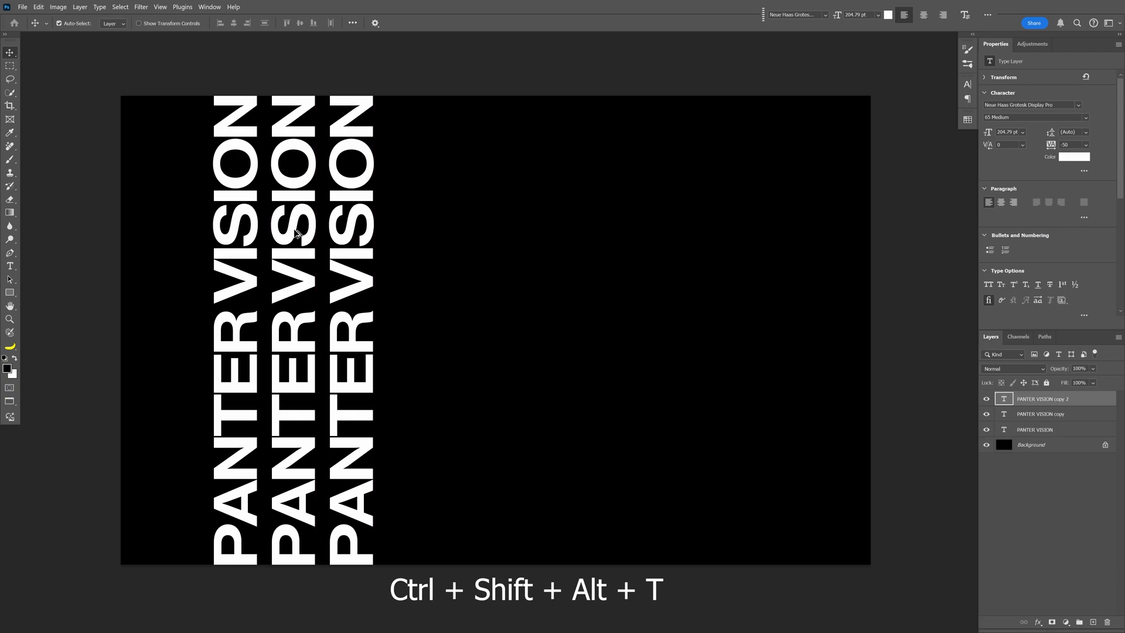
{"action": "key", "text": "ctrl+shift+alt+t"}
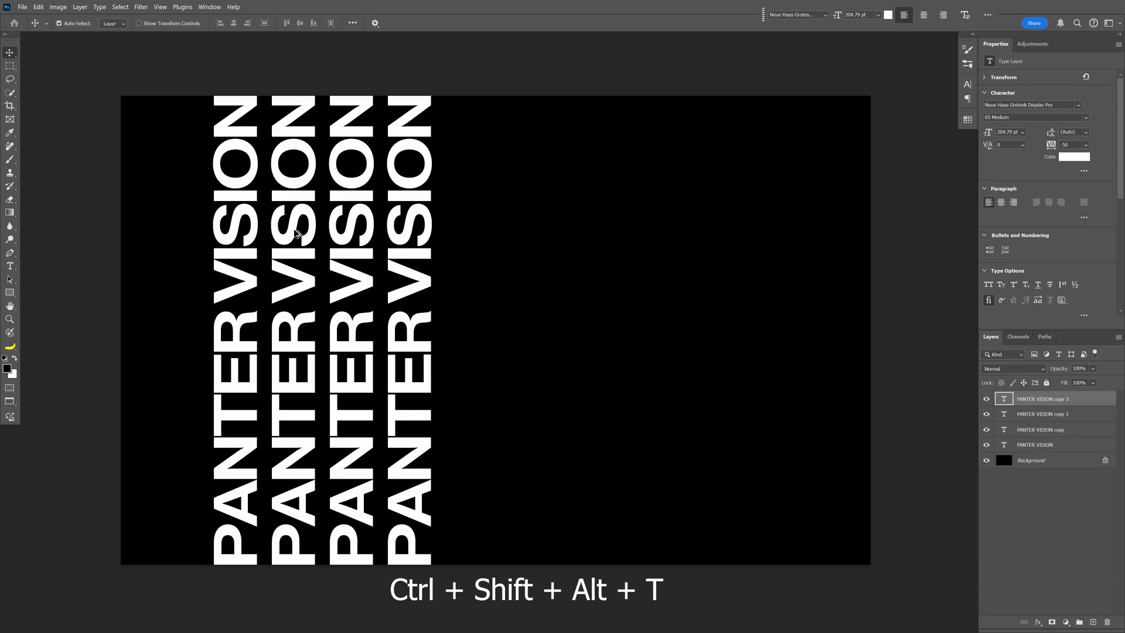
{"action": "key", "text": "ctrl+shift+alt+t"}
{"action": "key", "text": "ctrl+shift+alt+t"}
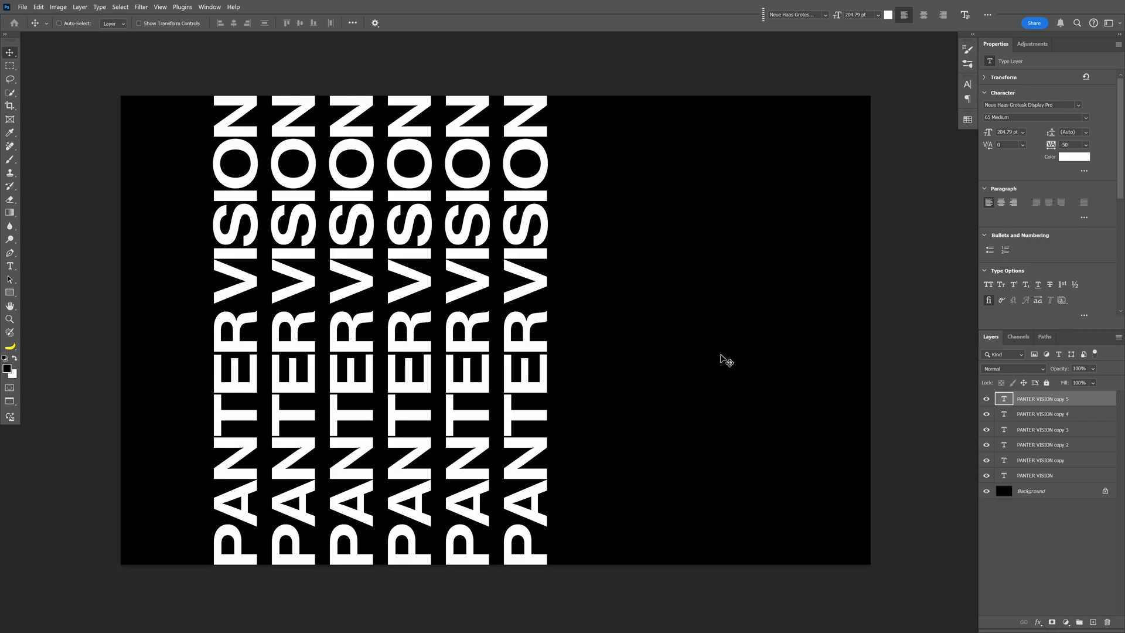
Convert the six selected text layers into a smart object and move it toward centre.
{"action": "left_click", "coordinate": [1064, 476], "text": "shift"}
{"action": "right_click", "coordinate": [1063, 479]}
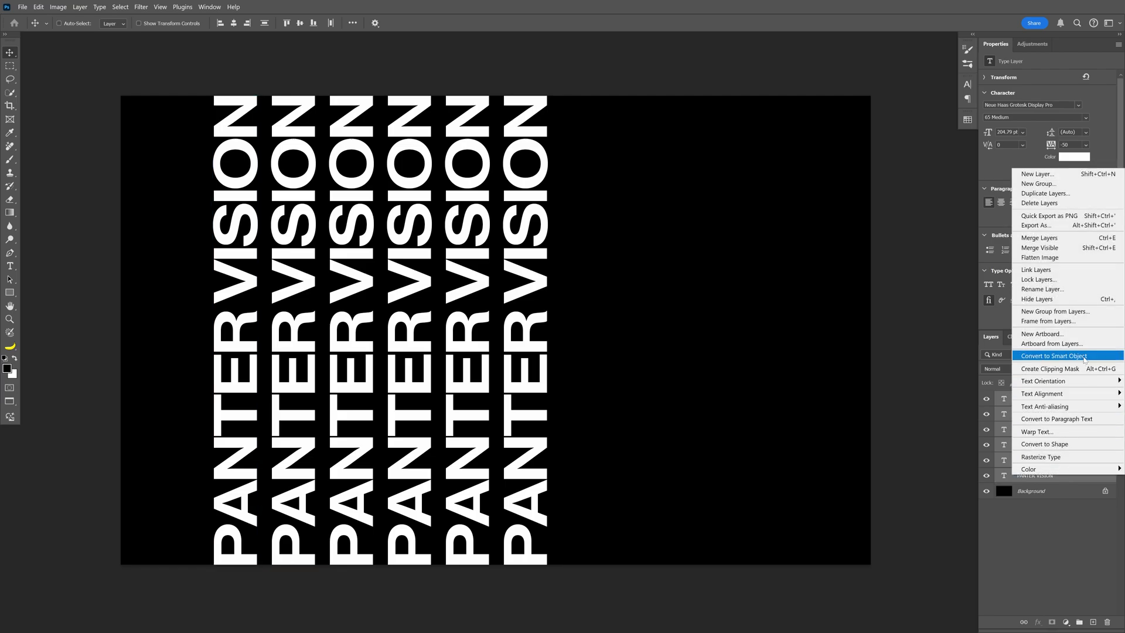
{"action": "left_click", "coordinate": [1054, 355]}
{"action": "left_click_drag", "start_coordinate": [512, 322], "coordinate": [622, 322]}
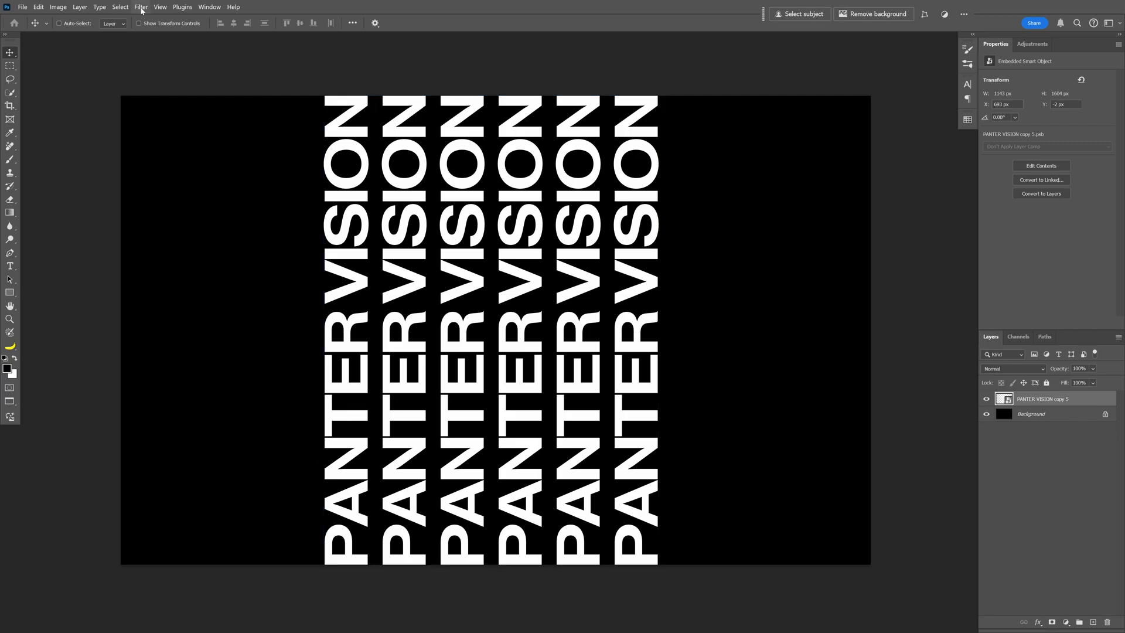
Apply a horizontal Motion Blur to the text, then merge it with the background as a smart object.
{"action": "left_click", "coordinate": [141, 7]}
{"action": "mouse_move", "coordinate": [198, 155]}
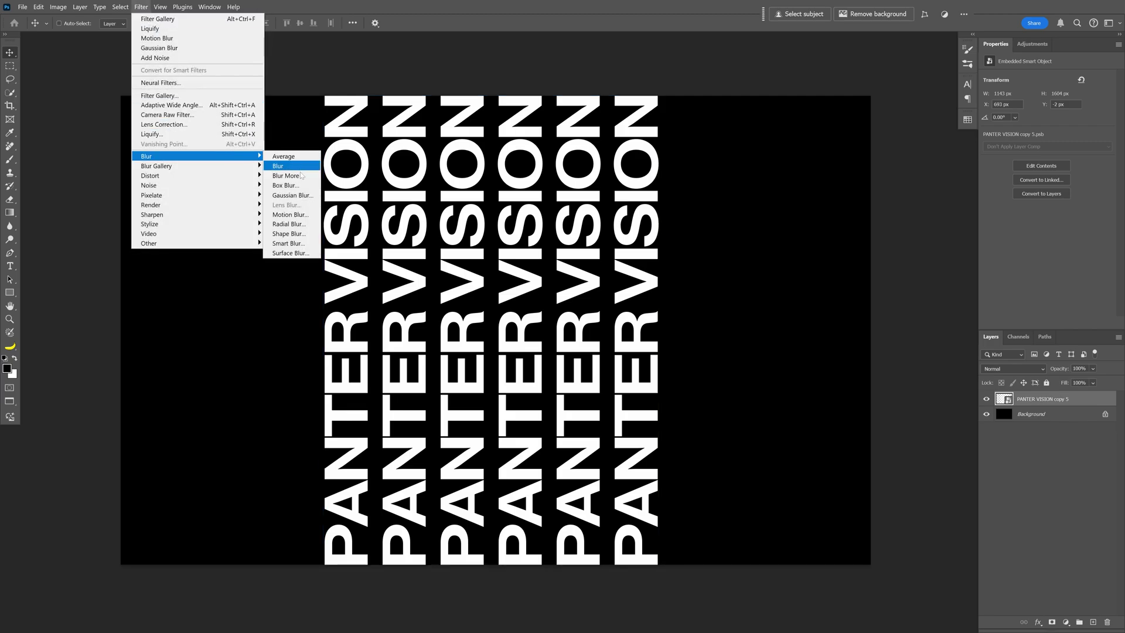
{"action": "left_click", "coordinate": [290, 215]}
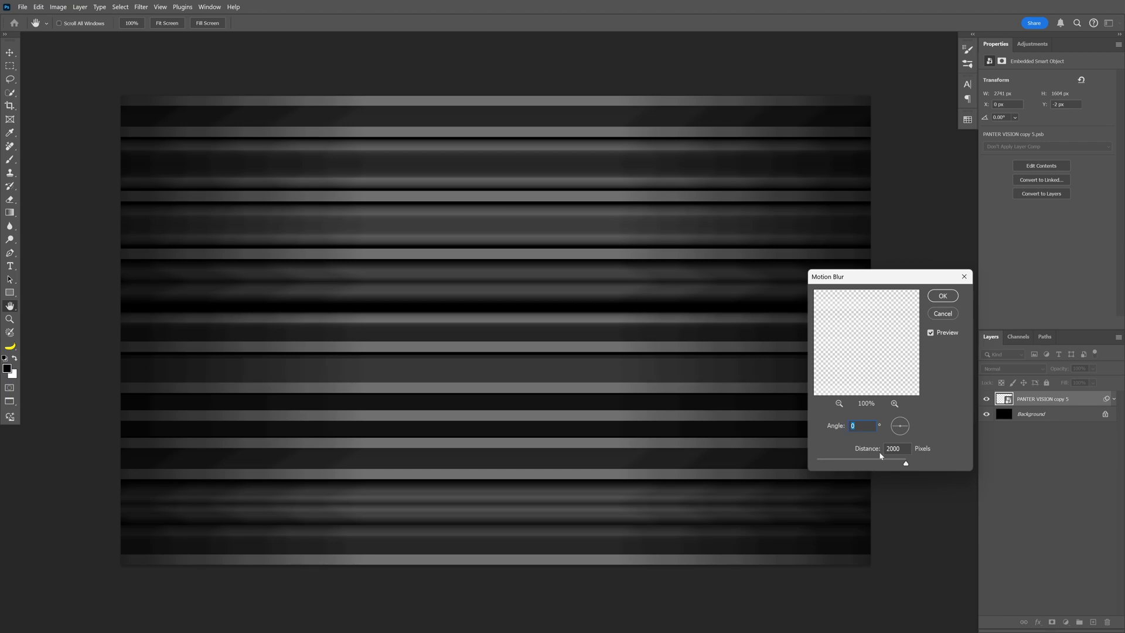
{"action": "left_click_drag", "start_coordinate": [906, 464], "coordinate": [901, 464]}
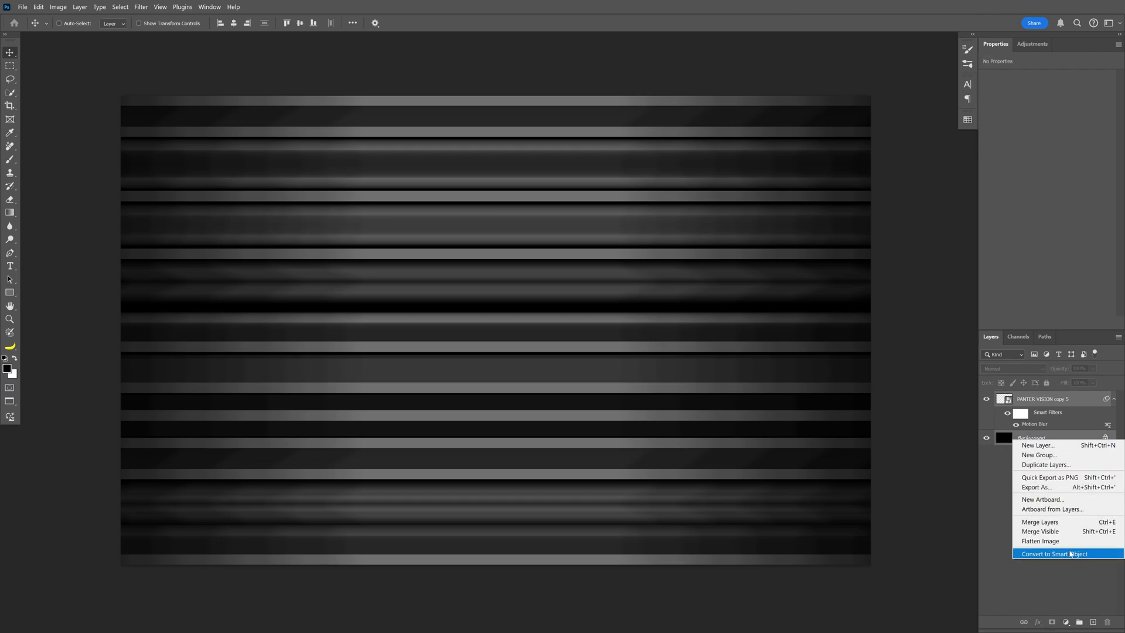
{"action": "left_click", "coordinate": [1055, 554]}
In Liquify, twirl the streaks clockwise with an enlarged brush, then hide the backdrop.
{"action": "left_click", "coordinate": [140, 7]}
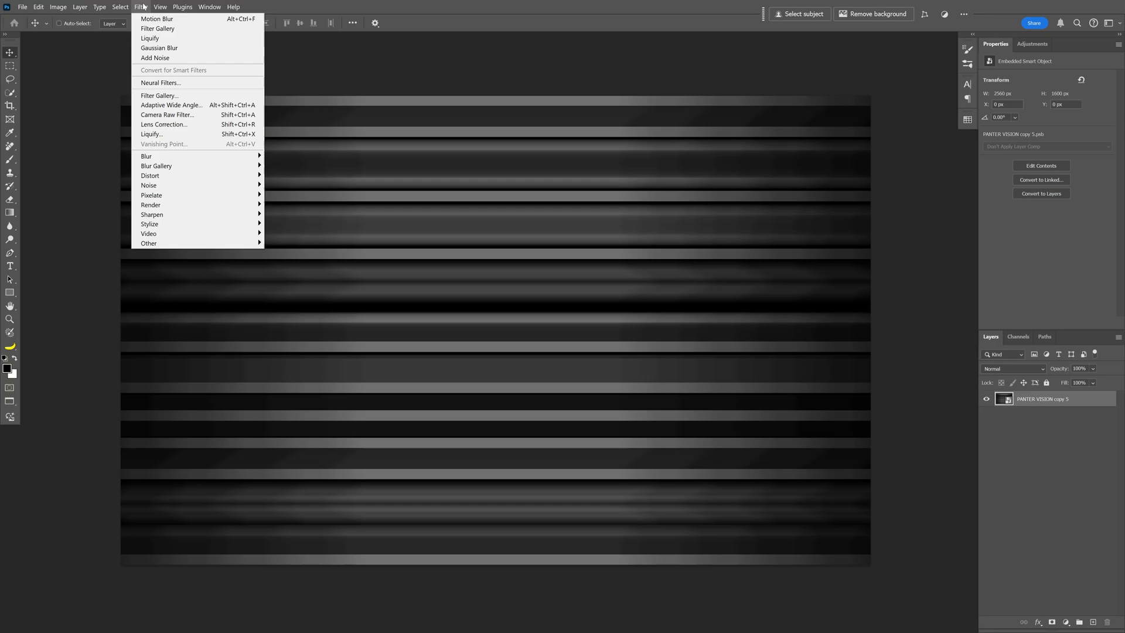
{"action": "left_click", "coordinate": [149, 135]}
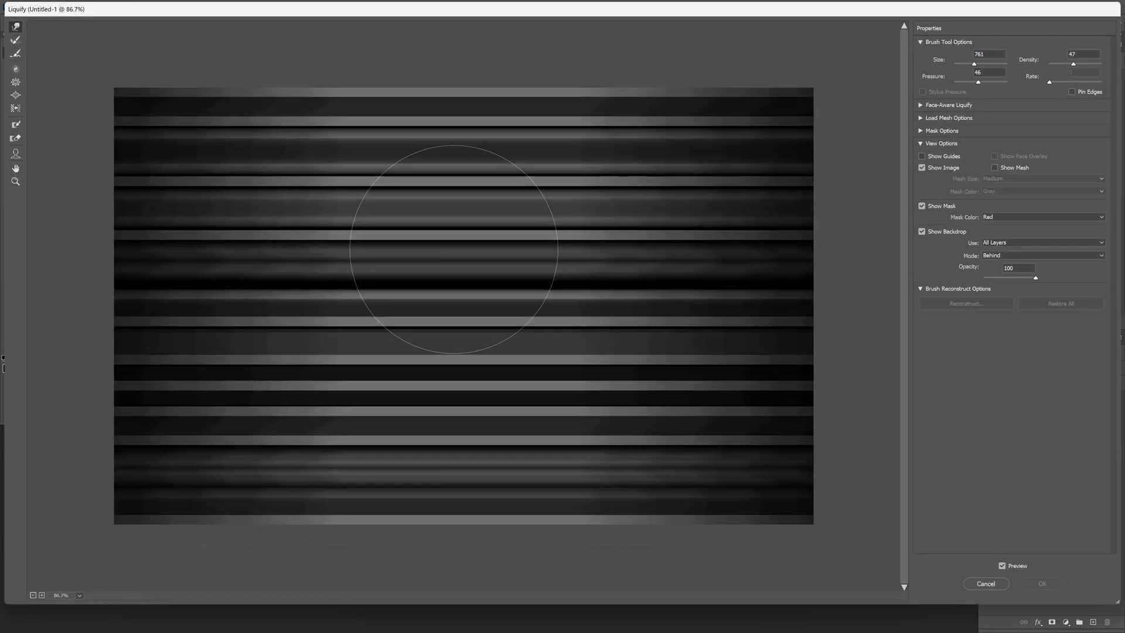
{"action": "left_click", "coordinate": [16, 71]}
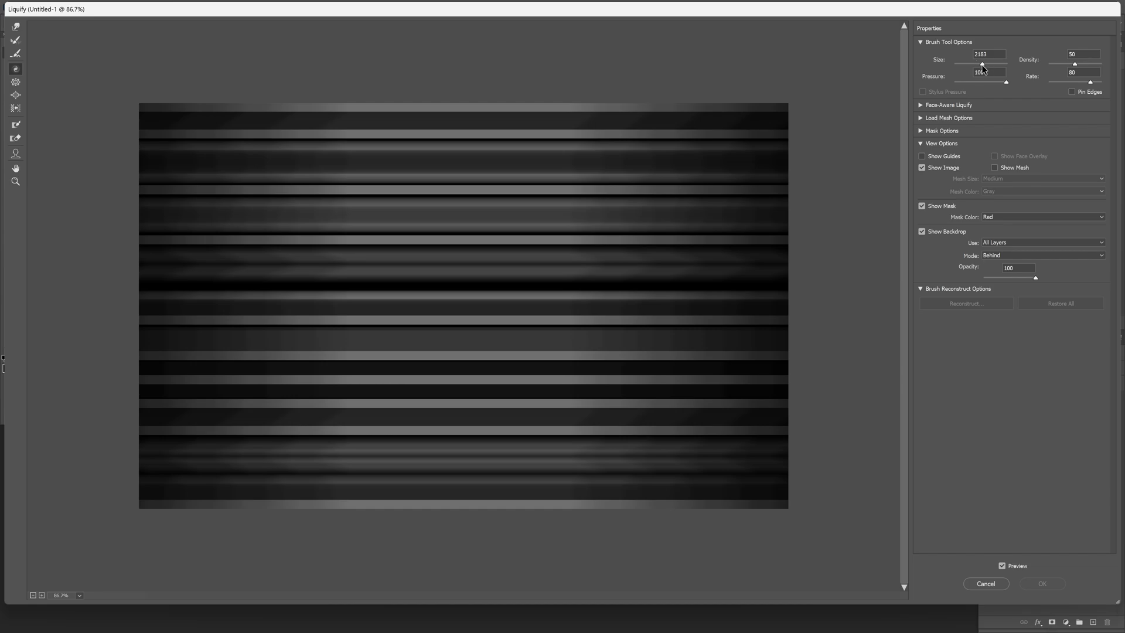
{"action": "left_click_drag", "start_coordinate": [981, 66], "coordinate": [991, 66]}
{"action": "scroll", "coordinate": [463, 295], "scroll_direction": "down", "scroll_amount": 3}
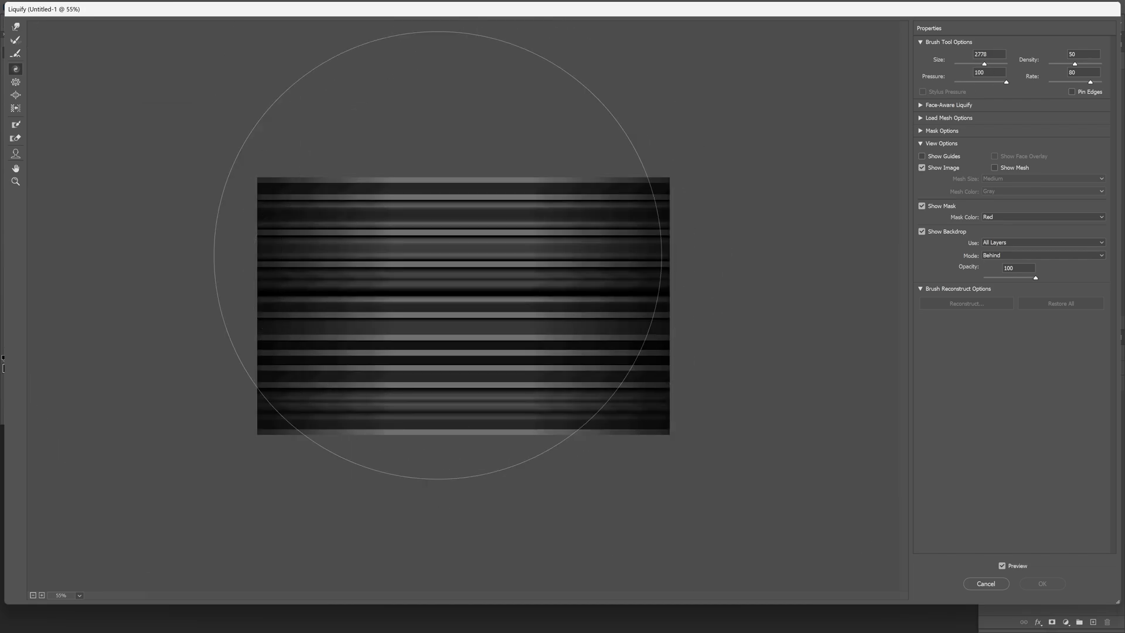
{"action": "left_click_drag", "start_coordinate": [463, 295], "coordinate": [474, 308]}
{"action": "scroll", "coordinate": [476, 308], "scroll_direction": "up", "scroll_amount": 3}
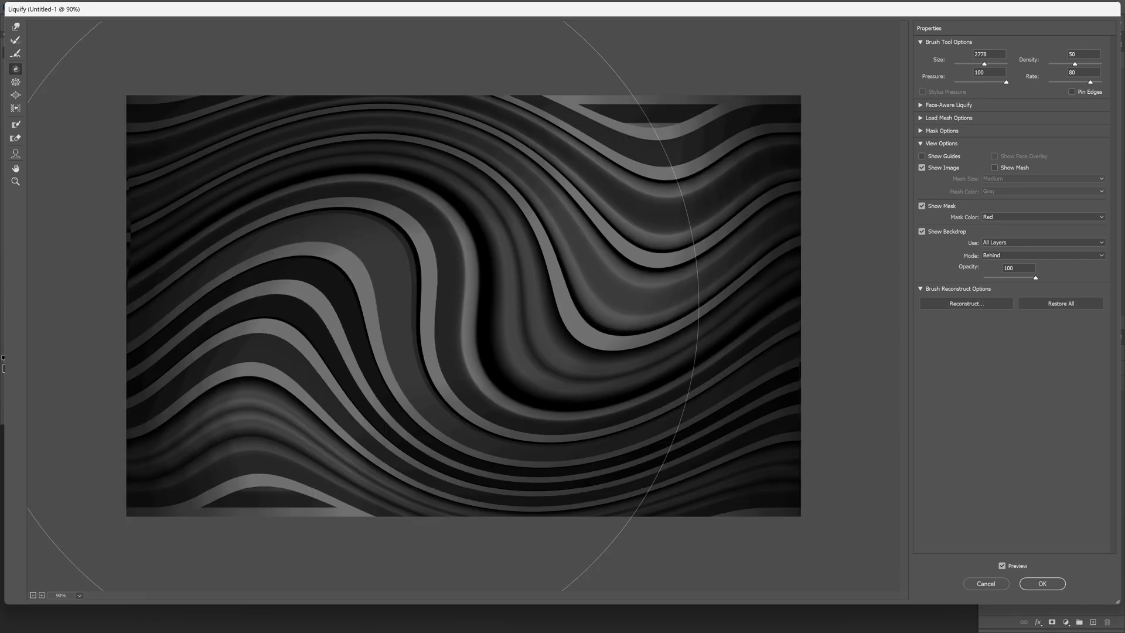
{"action": "scroll", "coordinate": [351, 304], "scroll_direction": "up", "scroll_amount": 1}
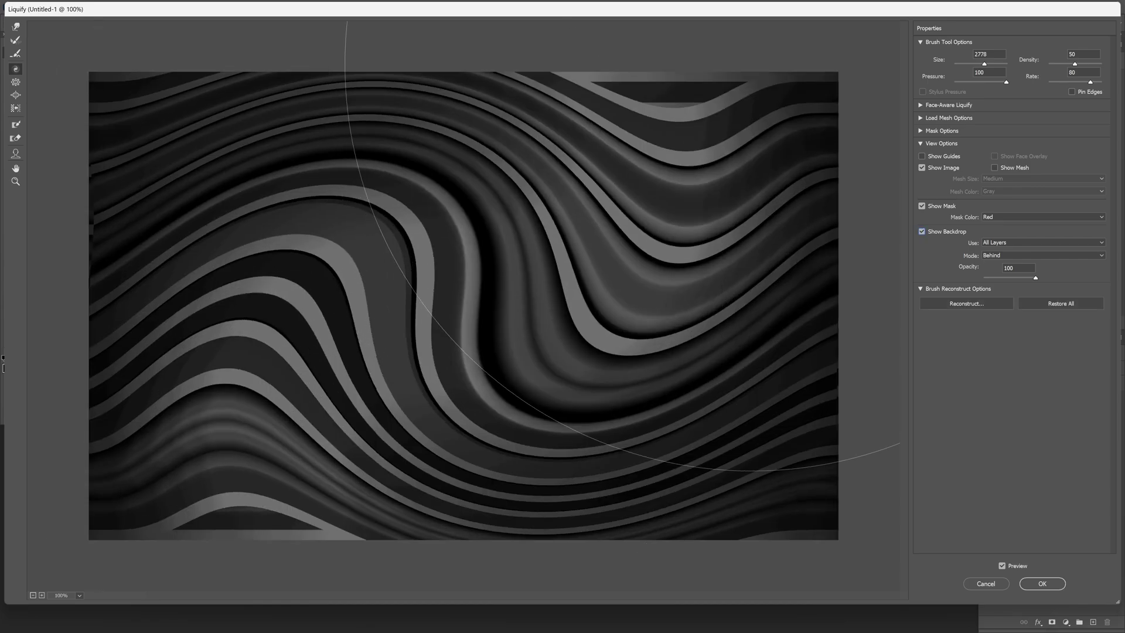
{"action": "left_click", "coordinate": [922, 231]}
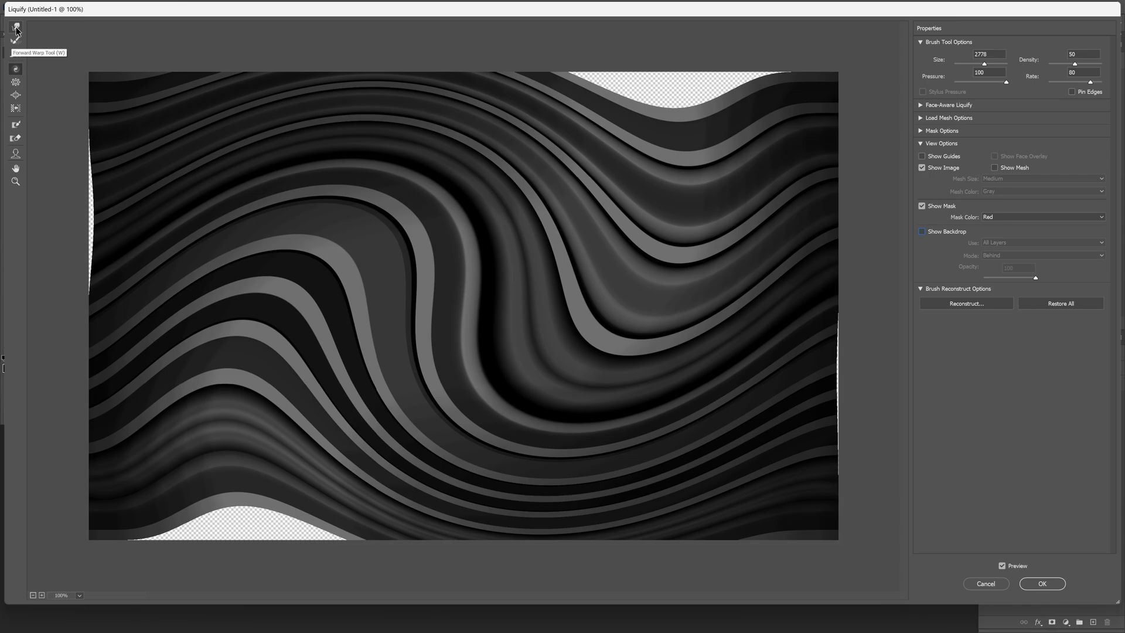
Forward-warp pixels over the top and bottom-left gaps, then apply the Liquify.
{"action": "mouse_move", "coordinate": [633, 115]}
{"action": "left_mouse_down"}
{"action": "mouse_move", "coordinate": [644, 75]}
{"action": "mouse_move", "coordinate": [668, 53]}
{"action": "left_mouse_up"}
{"action": "scroll", "coordinate": [669, 106], "scroll_direction": "down", "scroll_amount": 1}
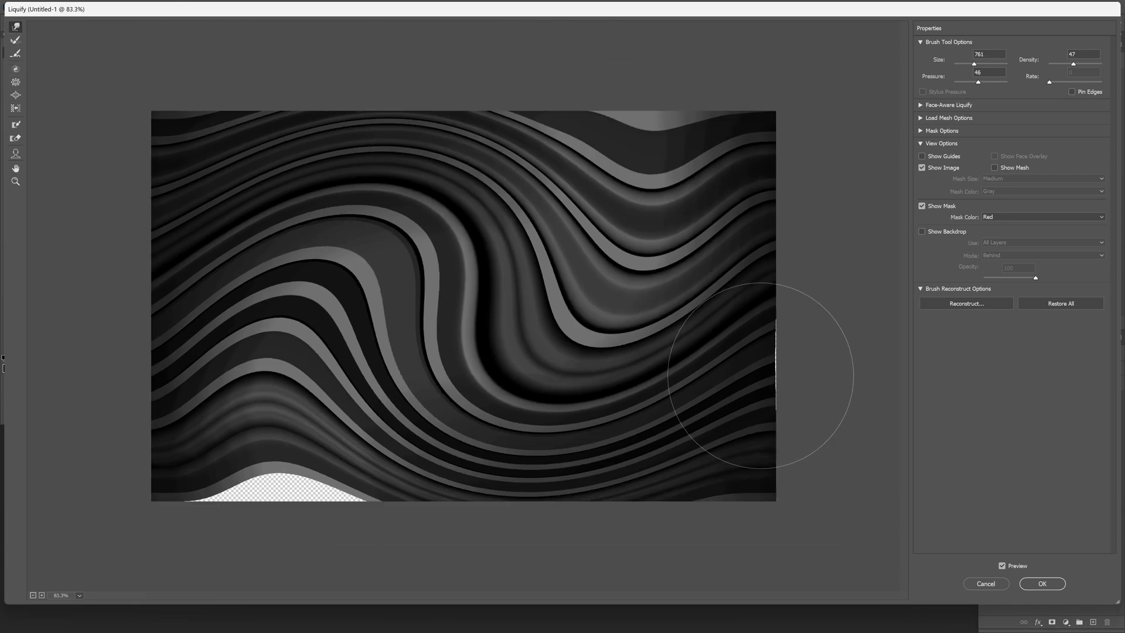
{"action": "left_click_drag", "start_coordinate": [282, 457], "coordinate": [263, 519]}
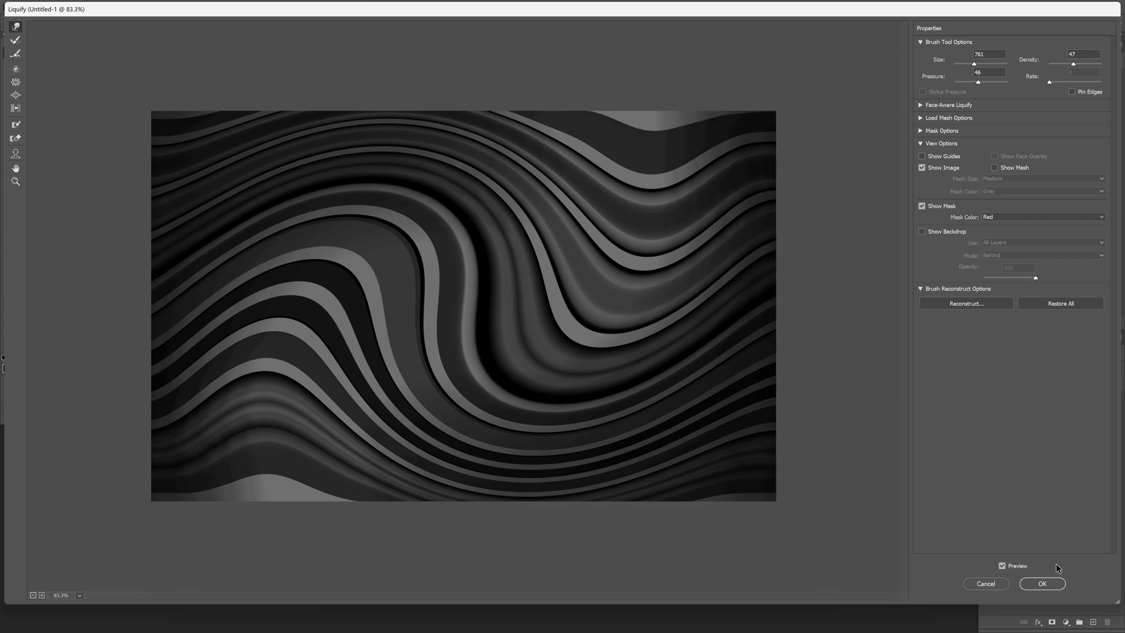
{"action": "left_click", "coordinate": [1043, 584]}
Apply Plastic Wrap from the Filter Gallery's Artistic set, adjusting highlight strength and detail.
{"action": "left_click", "coordinate": [142, 7]}
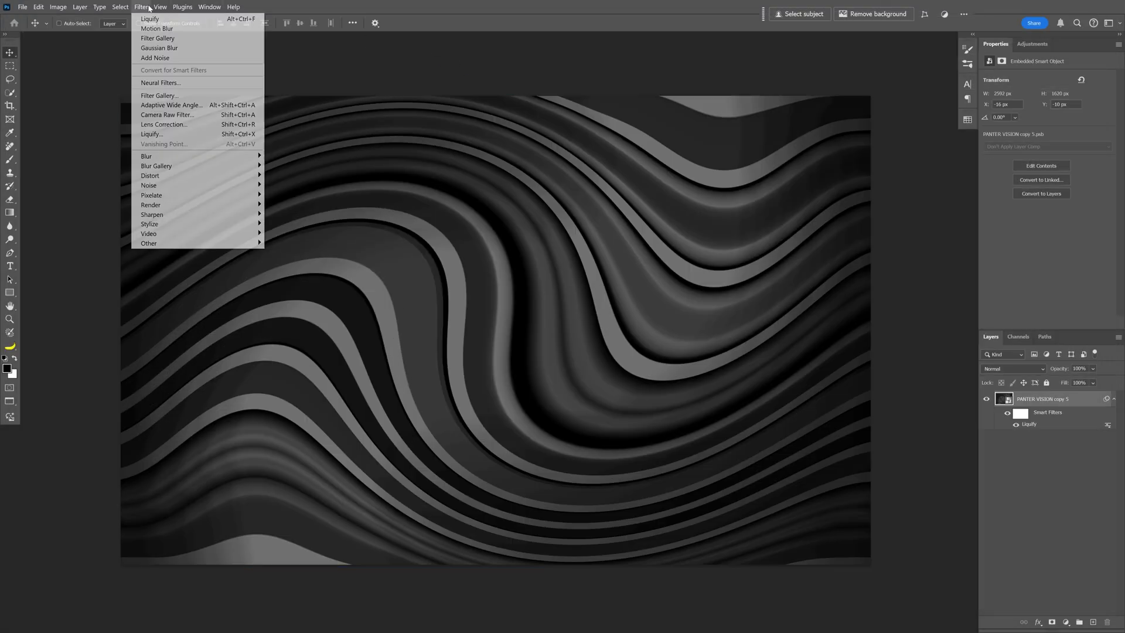
{"action": "left_click", "coordinate": [158, 96]}
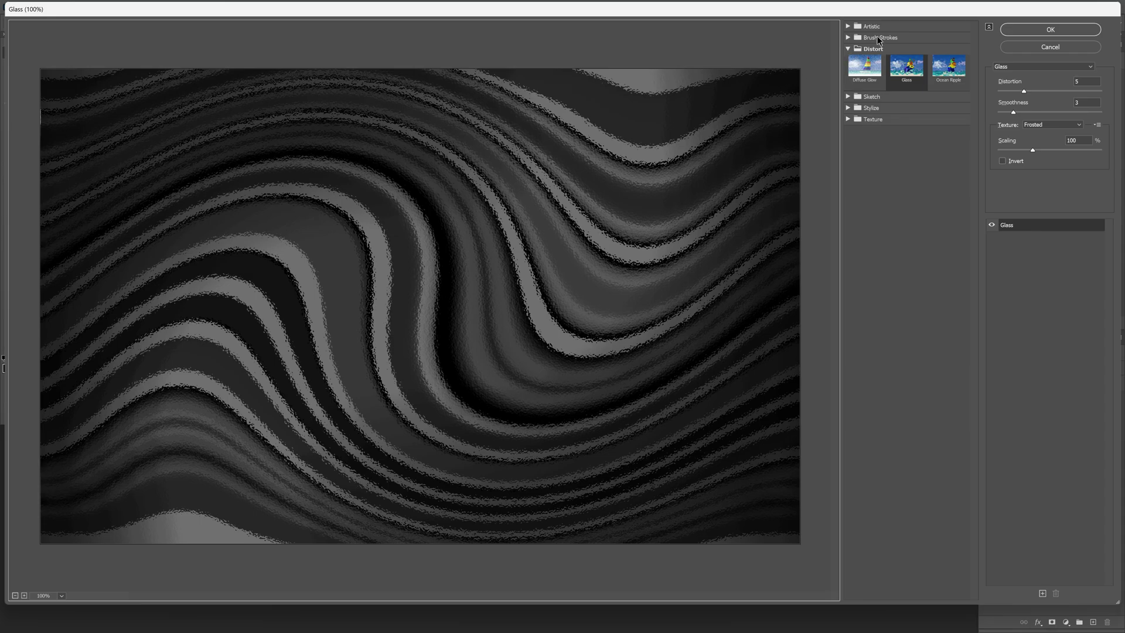
{"action": "left_click", "coordinate": [871, 26]}
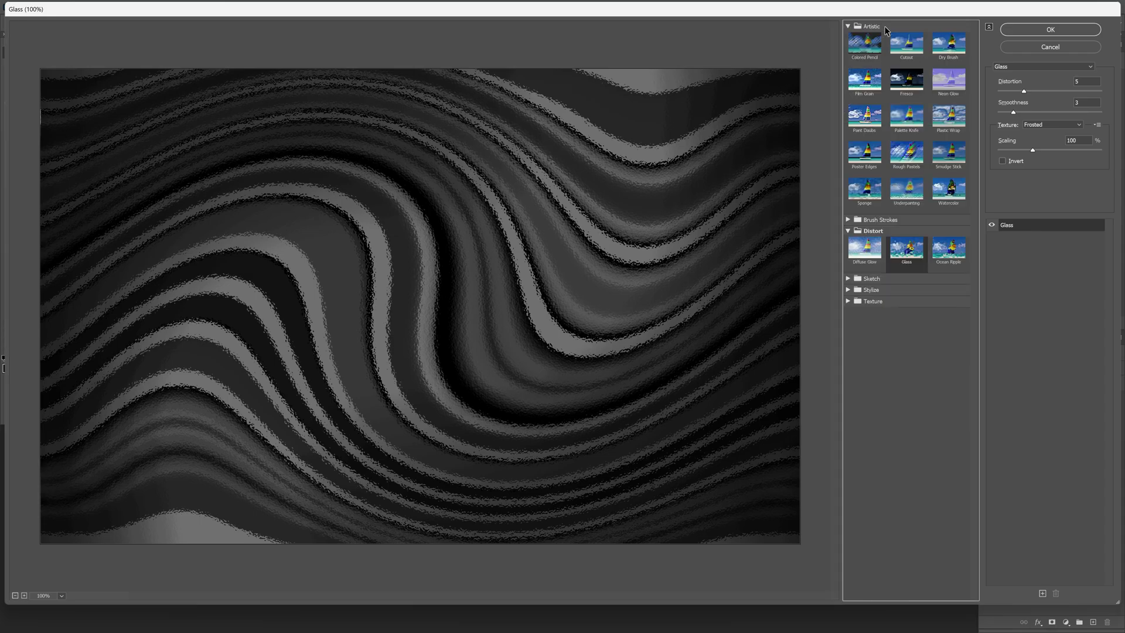
{"action": "left_click", "coordinate": [949, 117]}
{"action": "left_click_drag", "start_coordinate": [1018, 93], "coordinate": [1079, 94]}
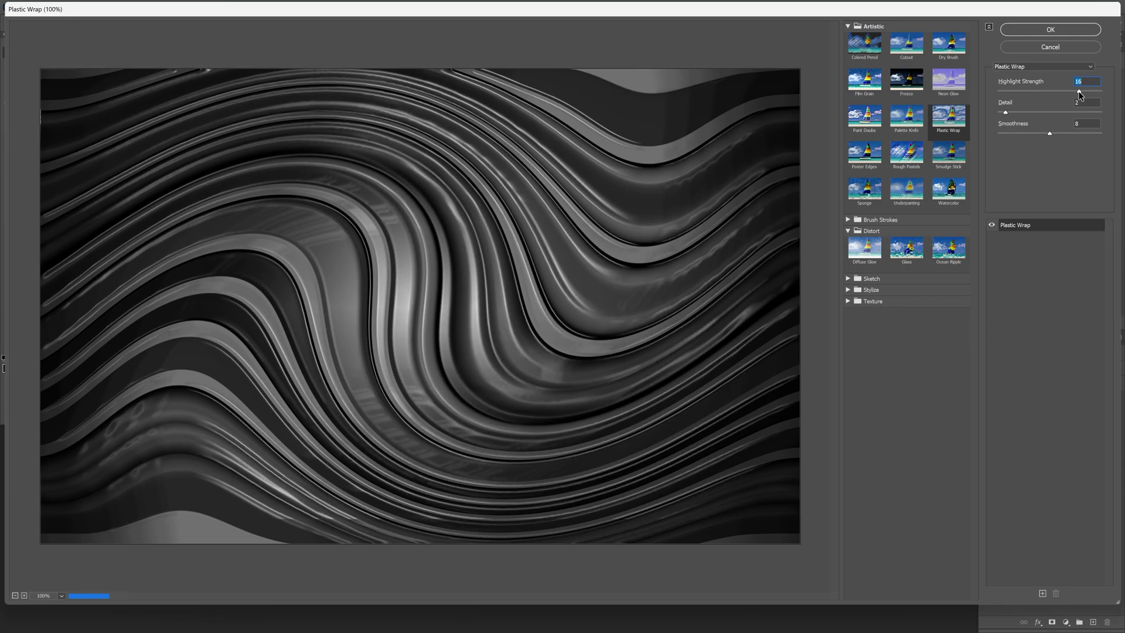
{"action": "left_click", "coordinate": [1007, 114]}
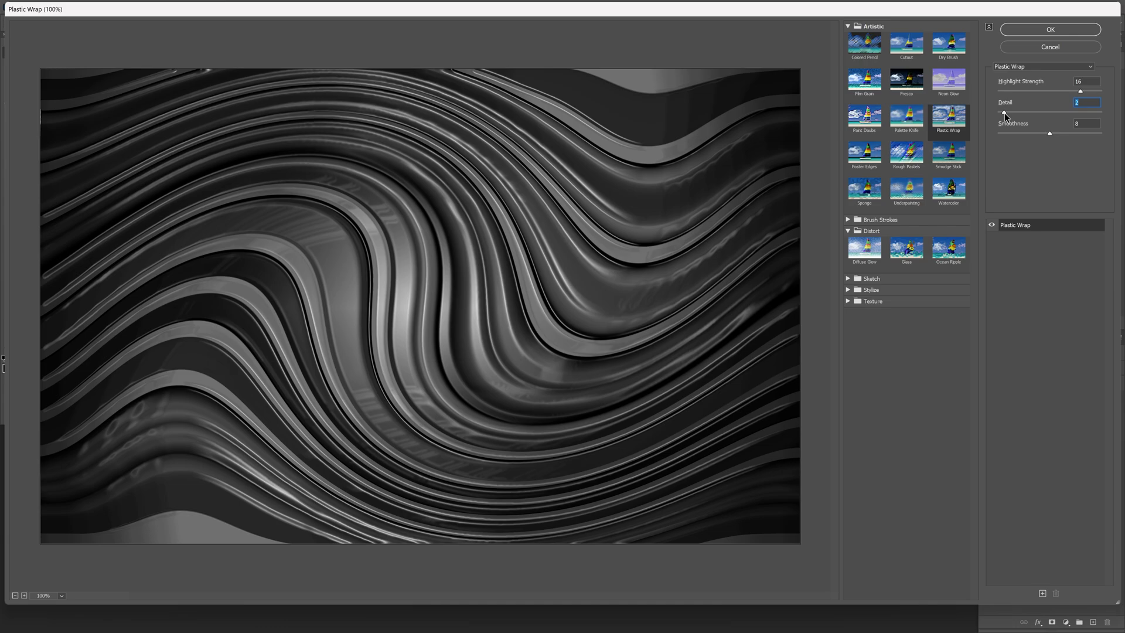
Add a second effect layer, change it to Diffuse Glow, and lower its graininess.
{"action": "left_click", "coordinate": [1043, 592]}
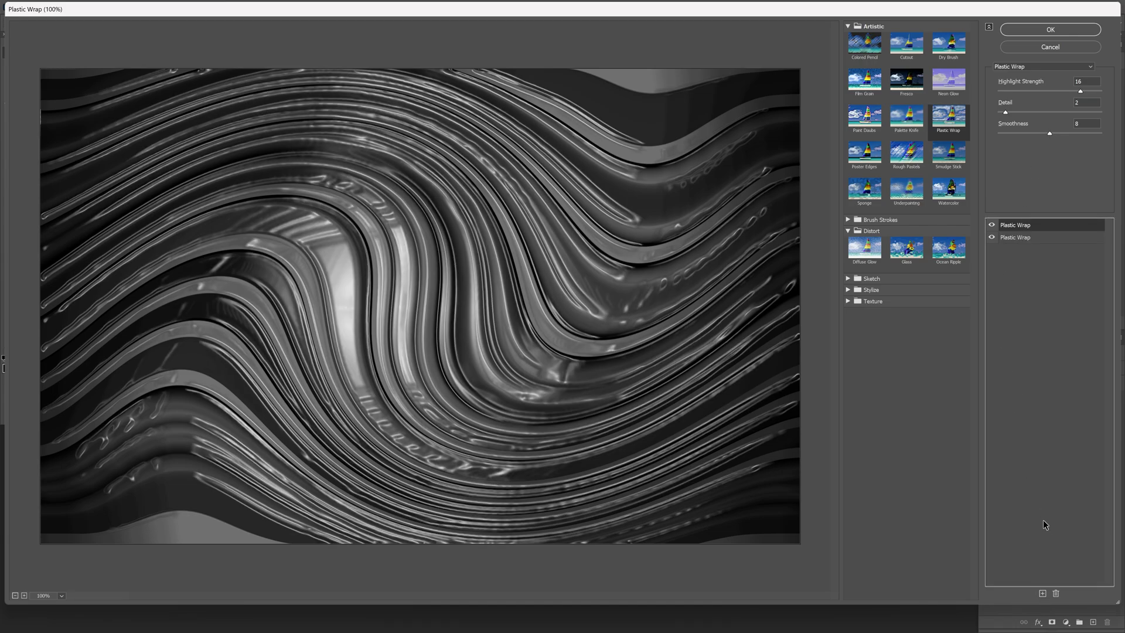
{"action": "left_click", "coordinate": [882, 246]}
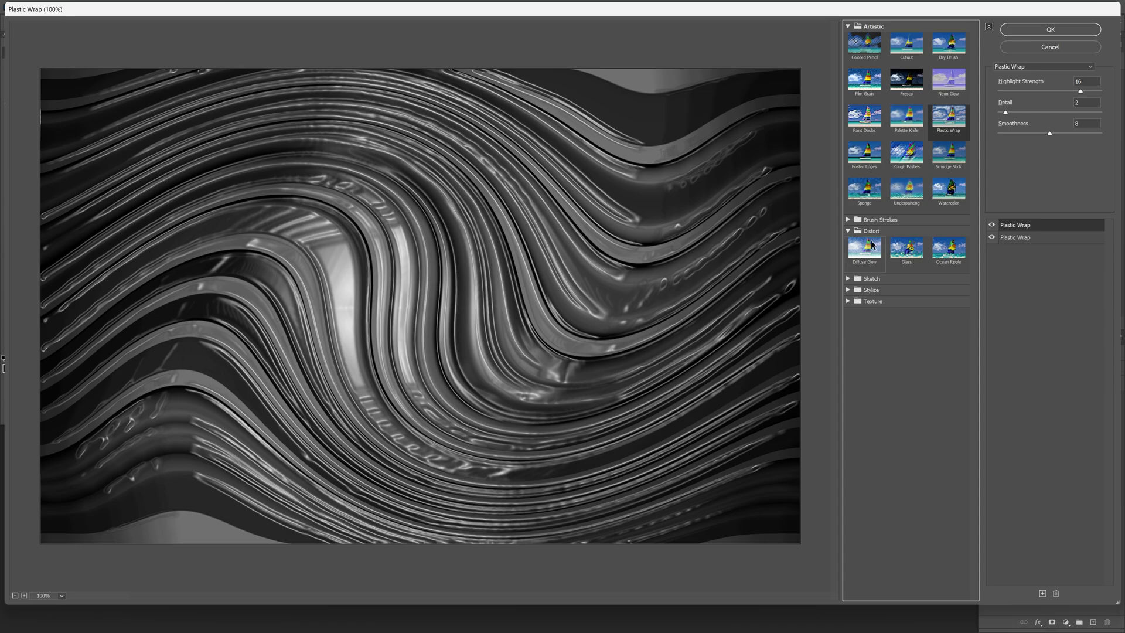
{"action": "left_click", "coordinate": [870, 252]}
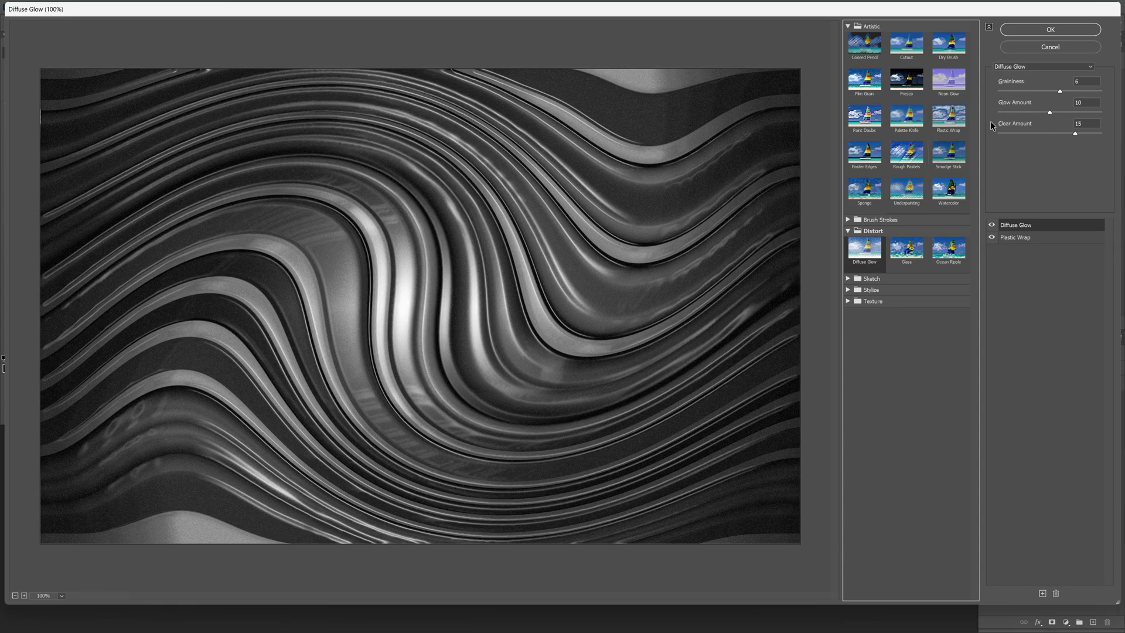
{"action": "left_click_drag", "start_coordinate": [1058, 90], "coordinate": [1036, 90]}
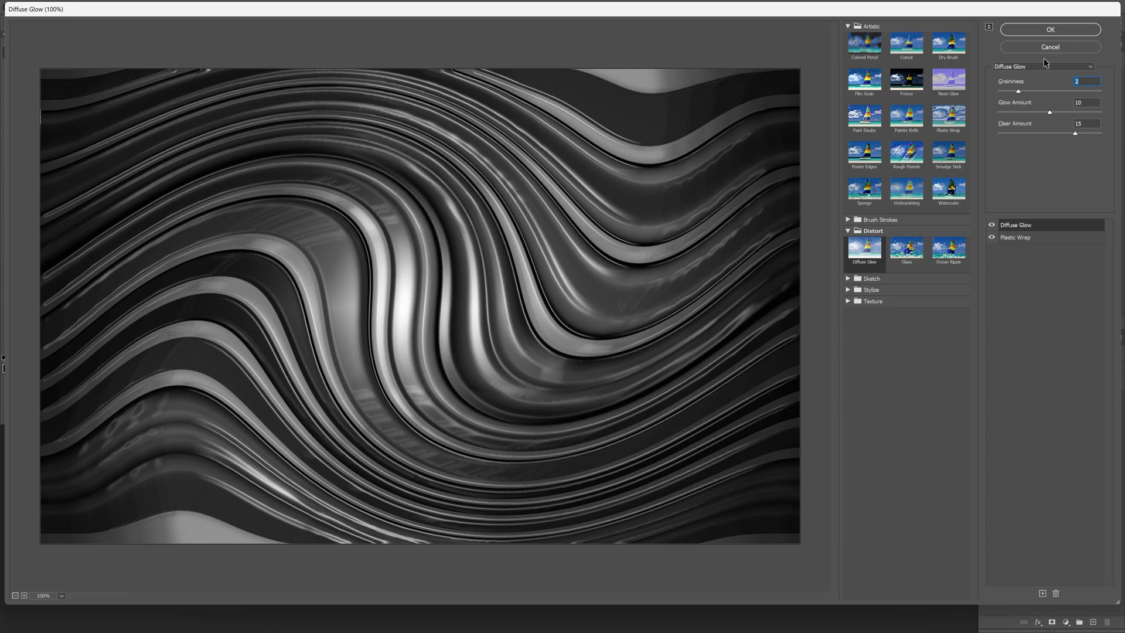
Apply the filter stack, add a Selective Color layer, and set Whites Black to -35.
{"action": "left_click", "coordinate": [1050, 30]}
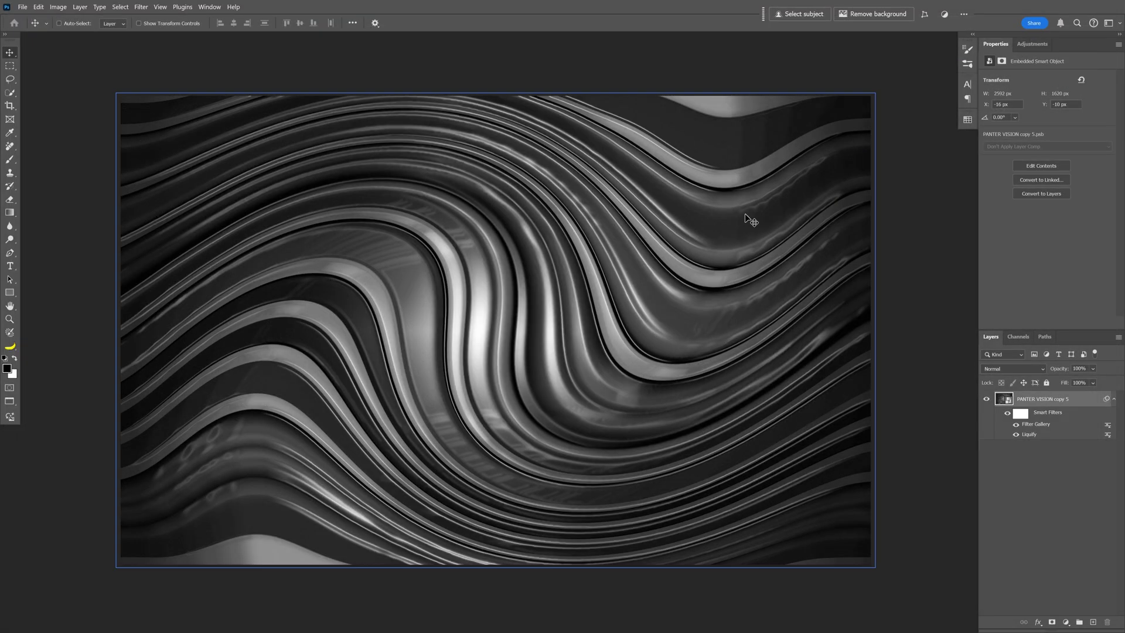
{"action": "left_click", "coordinate": [1033, 45]}
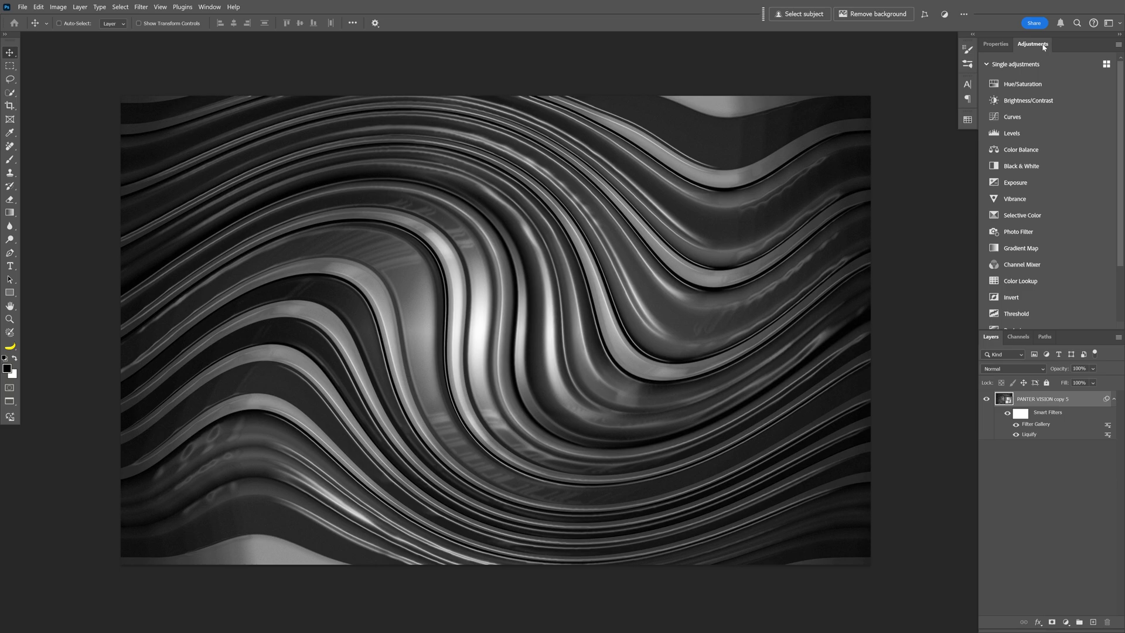
{"action": "left_click", "coordinate": [1050, 216]}
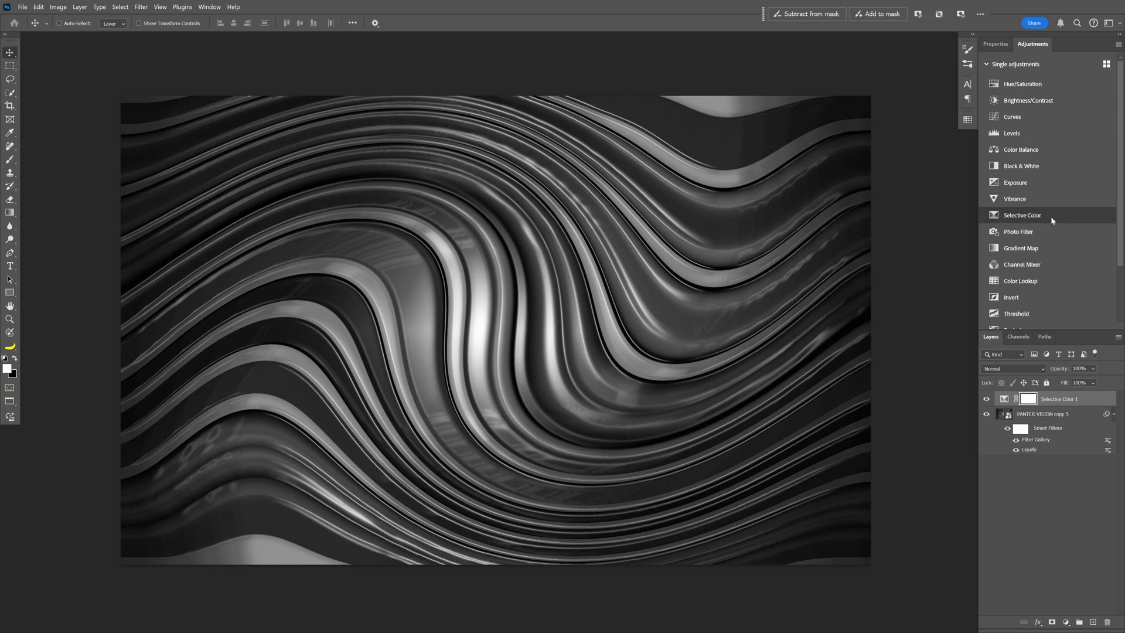
{"action": "left_click", "coordinate": [1055, 90]}
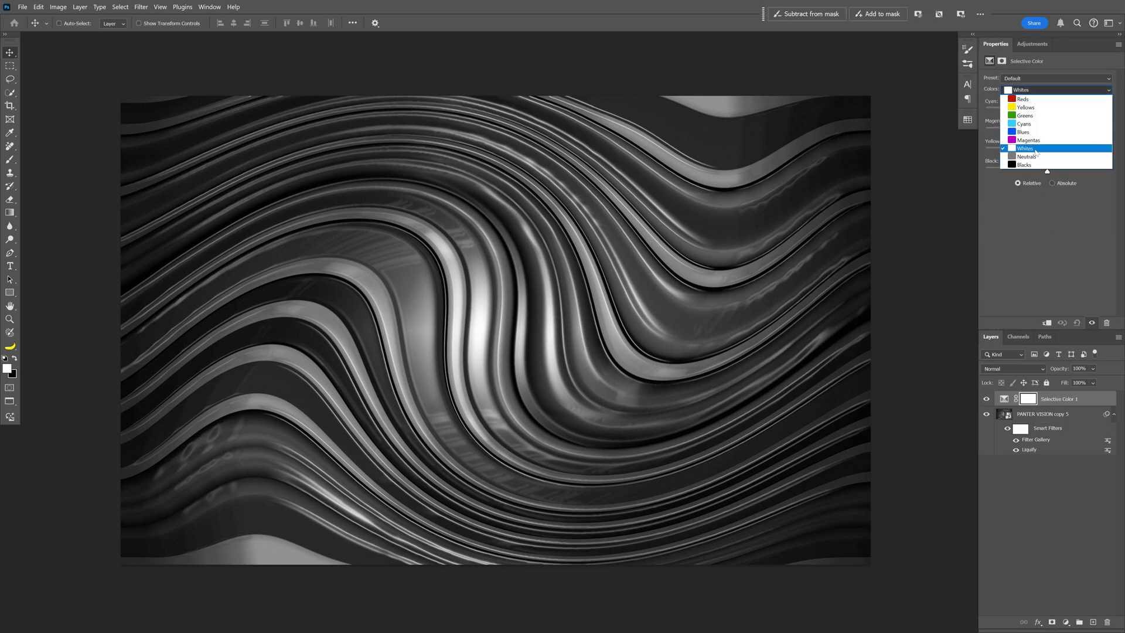
{"action": "left_click", "coordinate": [1036, 152]}
{"action": "left_click_drag", "start_coordinate": [1047, 171], "coordinate": [1026, 172]}
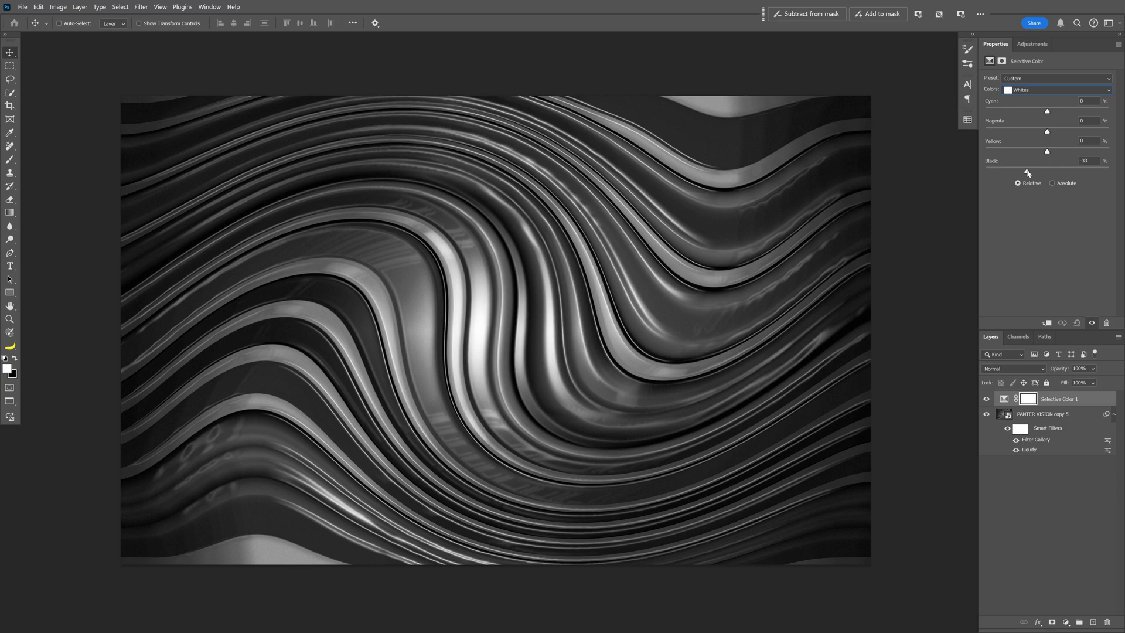
Set Neutrals Black to -25 and switch to the Blacks colour range.
{"action": "left_click", "coordinate": [1055, 89]}
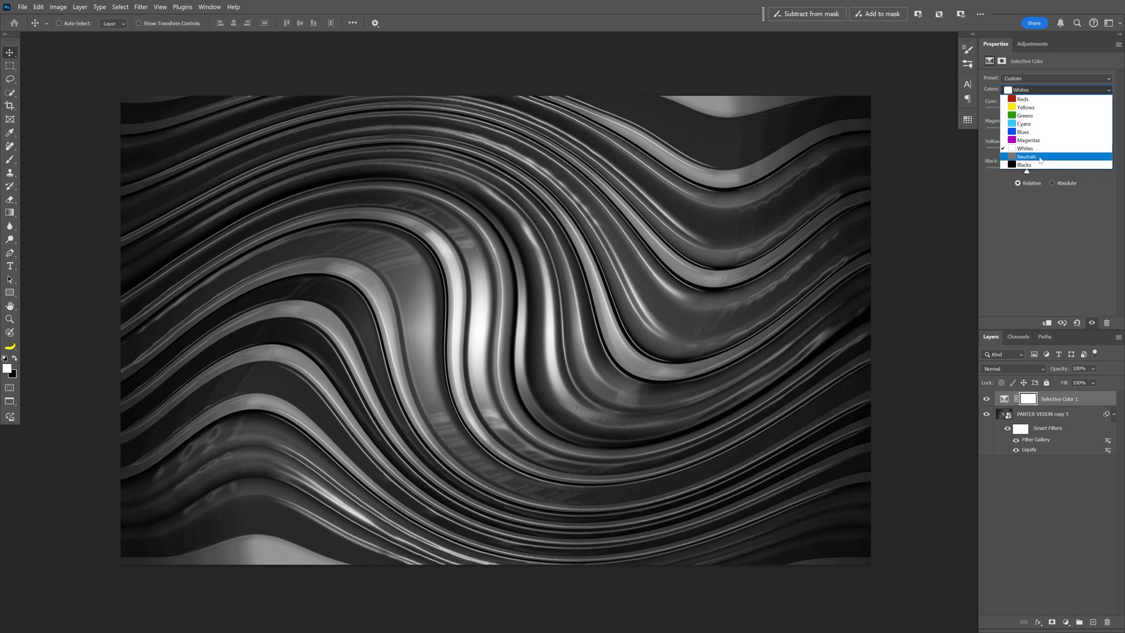
{"action": "left_click", "coordinate": [1039, 155]}
{"action": "left_click_drag", "start_coordinate": [1047, 171], "coordinate": [1042, 171]}
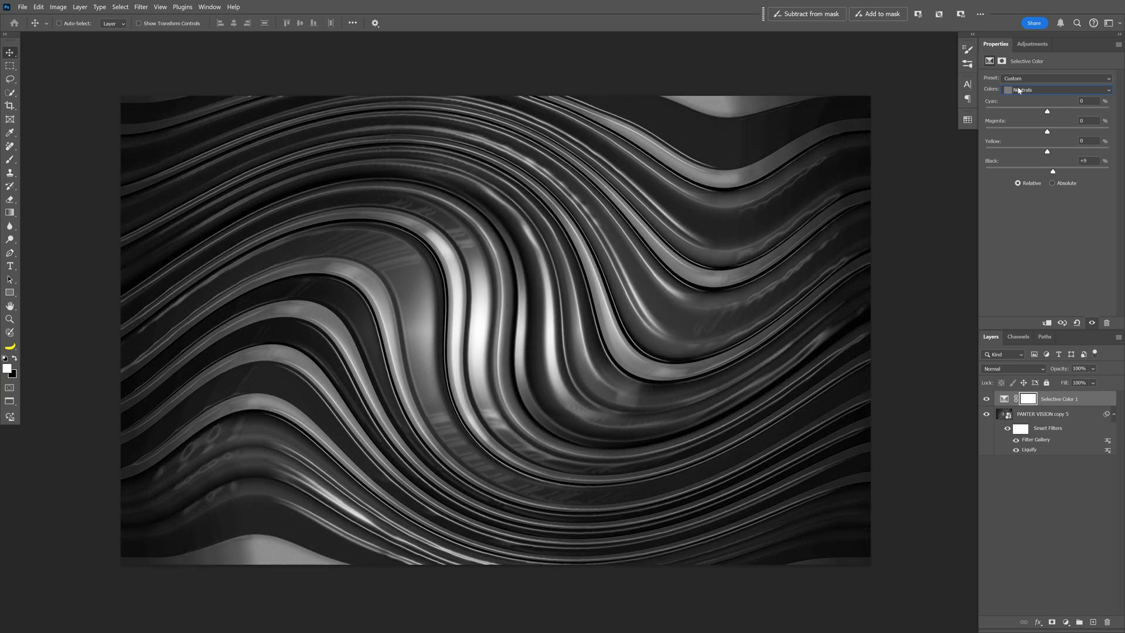
{"action": "left_click", "coordinate": [1054, 90]}
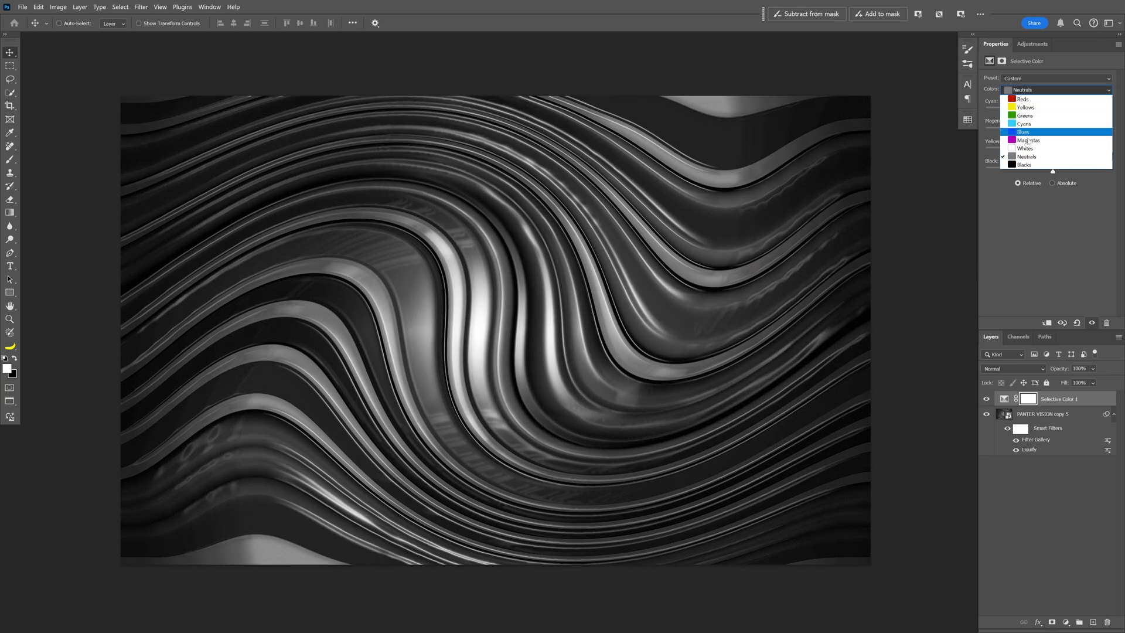
{"action": "left_click", "coordinate": [1033, 166]}
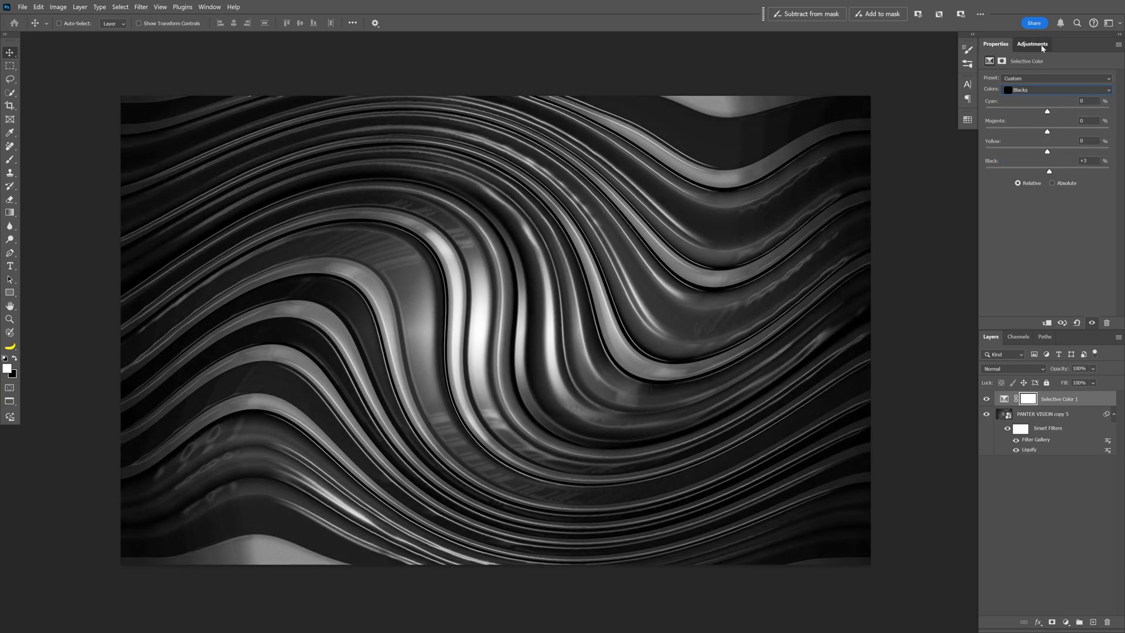
Add a Gradient Map adjustment layer above Selective Color and enable Reverse.
{"action": "left_click", "coordinate": [1033, 44]}
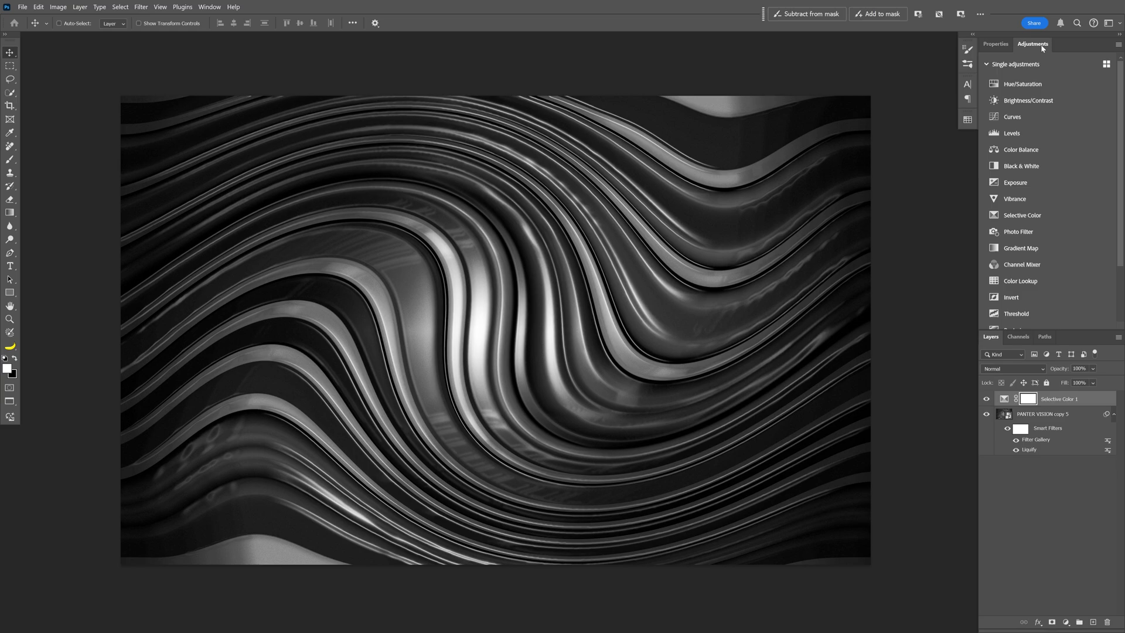
{"action": "left_click", "coordinate": [1022, 247]}
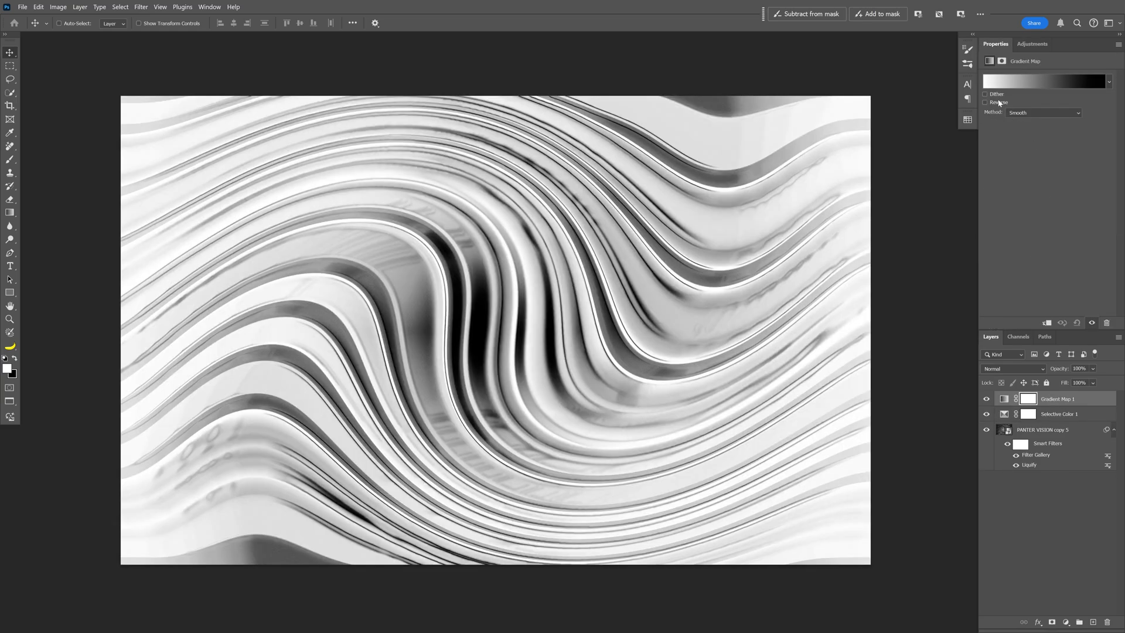
{"action": "left_click", "coordinate": [782, 112]}
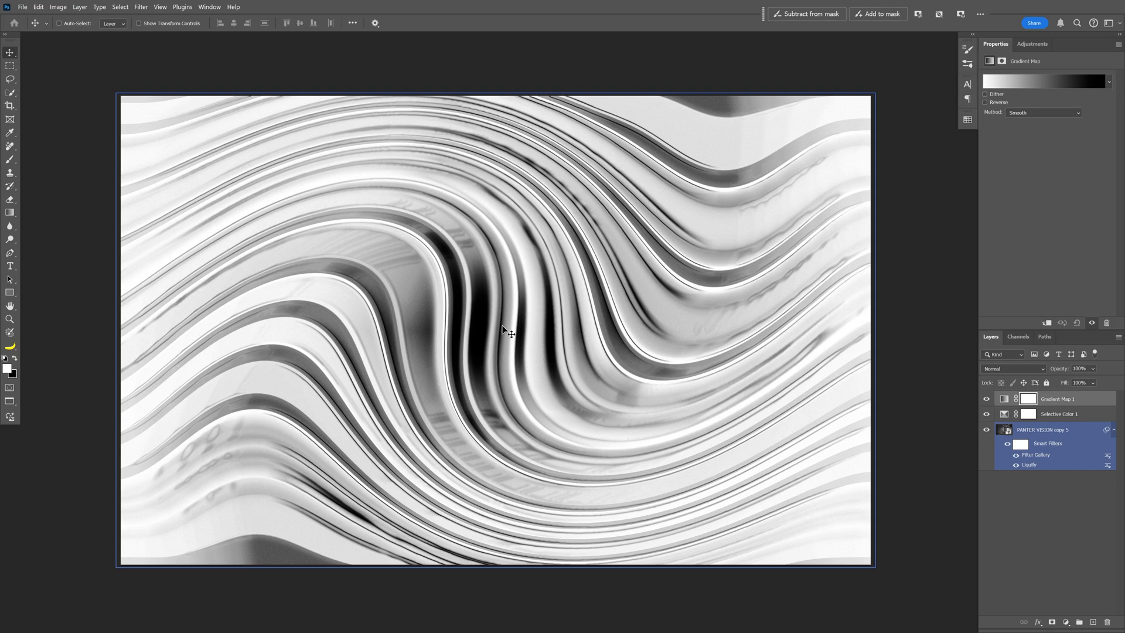
{"action": "key", "text": "Escape"}
{"action": "left_click", "coordinate": [985, 102]}
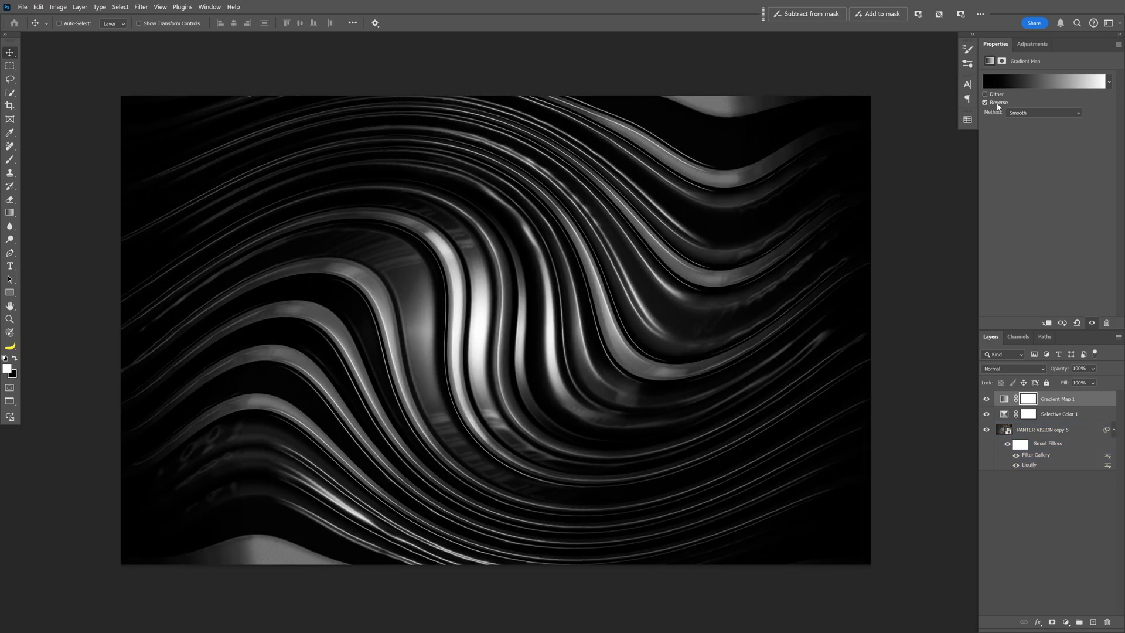
In the Gradient Editor, add a colour stop at location 70 and pick its colour.
{"action": "left_click", "coordinate": [1042, 83]}
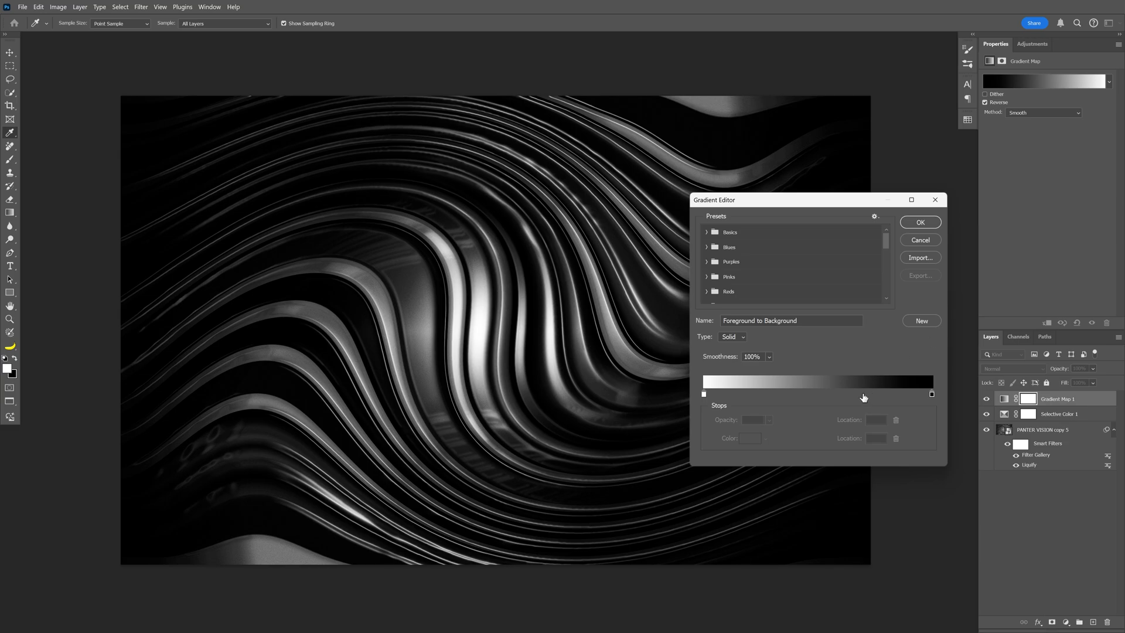
{"action": "left_click", "coordinate": [863, 396]}
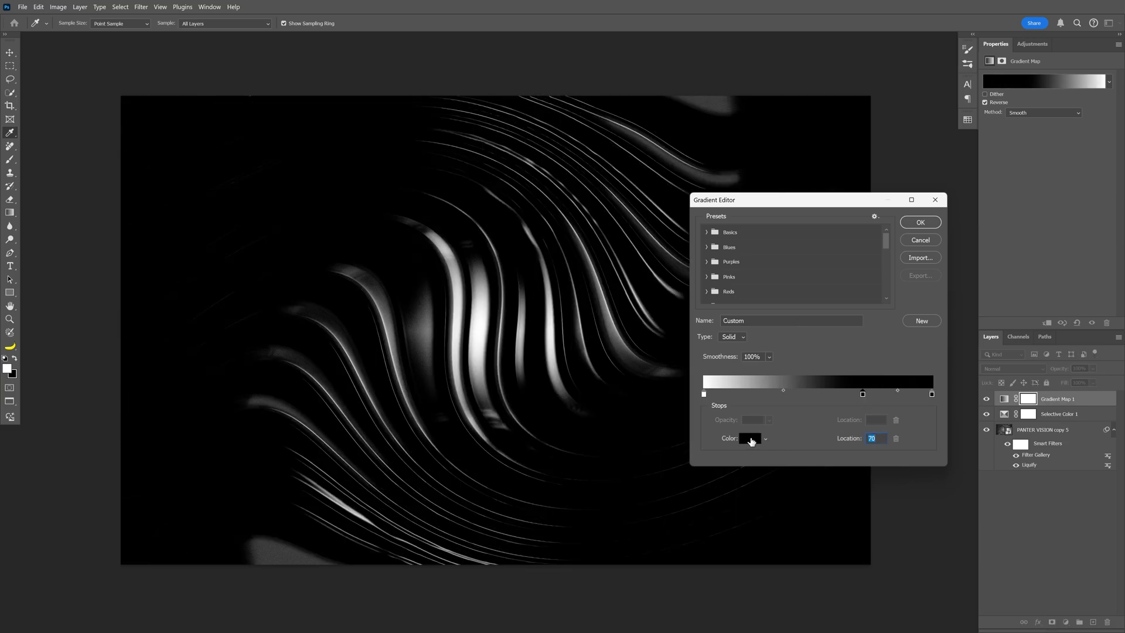
{"action": "left_click", "coordinate": [752, 438]}
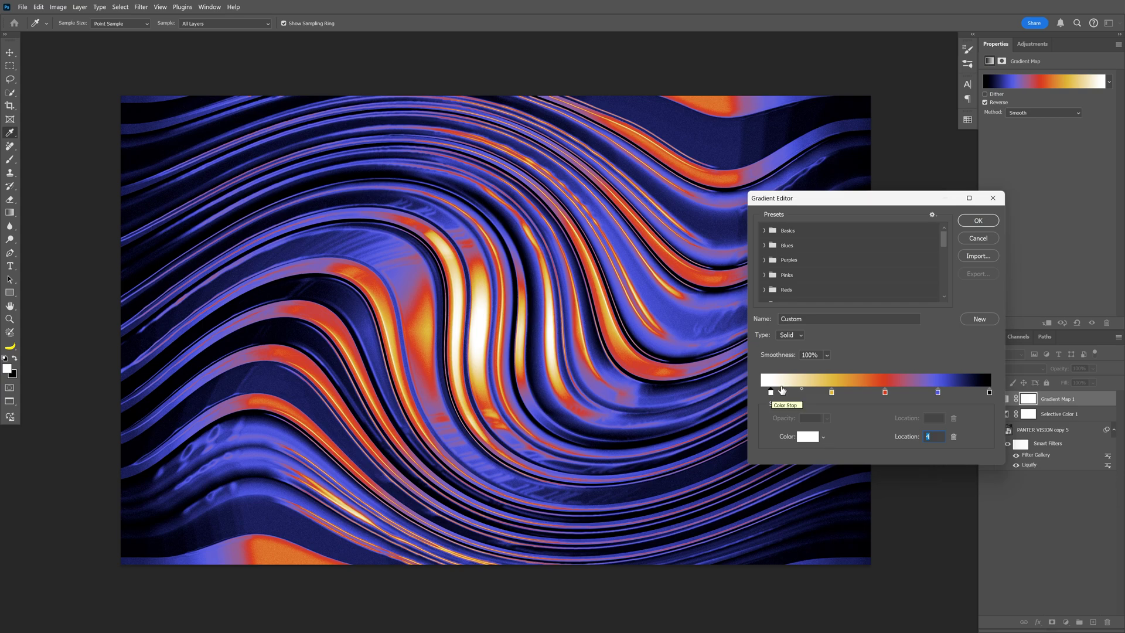
Accept the custom blue-orange gradient and add a Color Balance adjustment layer.
{"action": "left_click", "coordinate": [978, 220]}
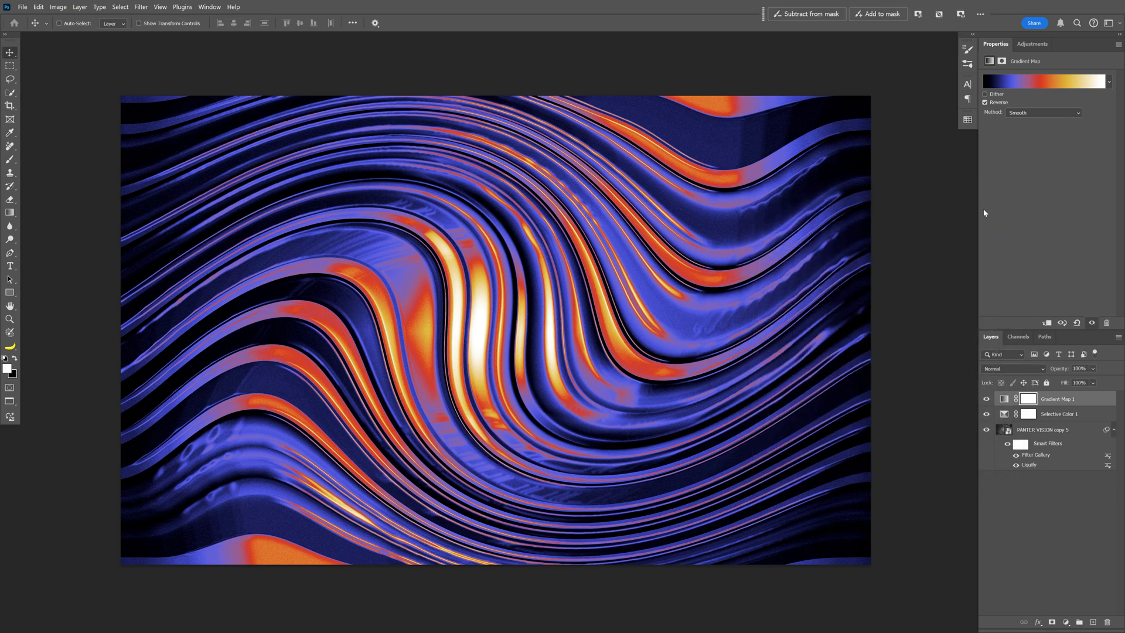
{"action": "left_click", "coordinate": [1033, 45]}
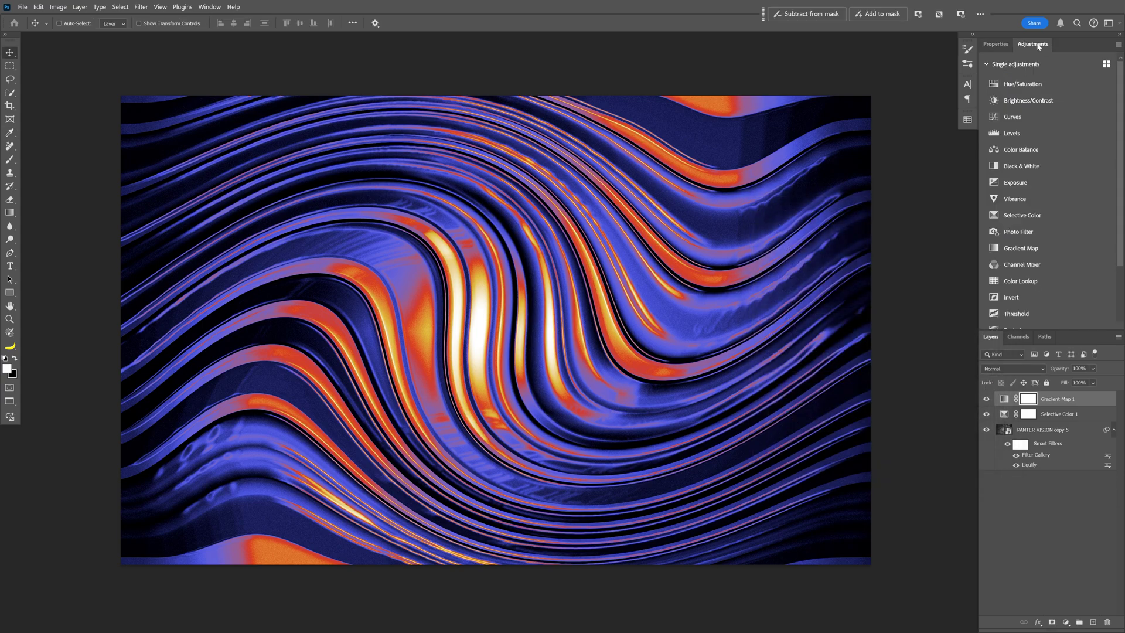
{"action": "left_click", "coordinate": [1047, 154]}
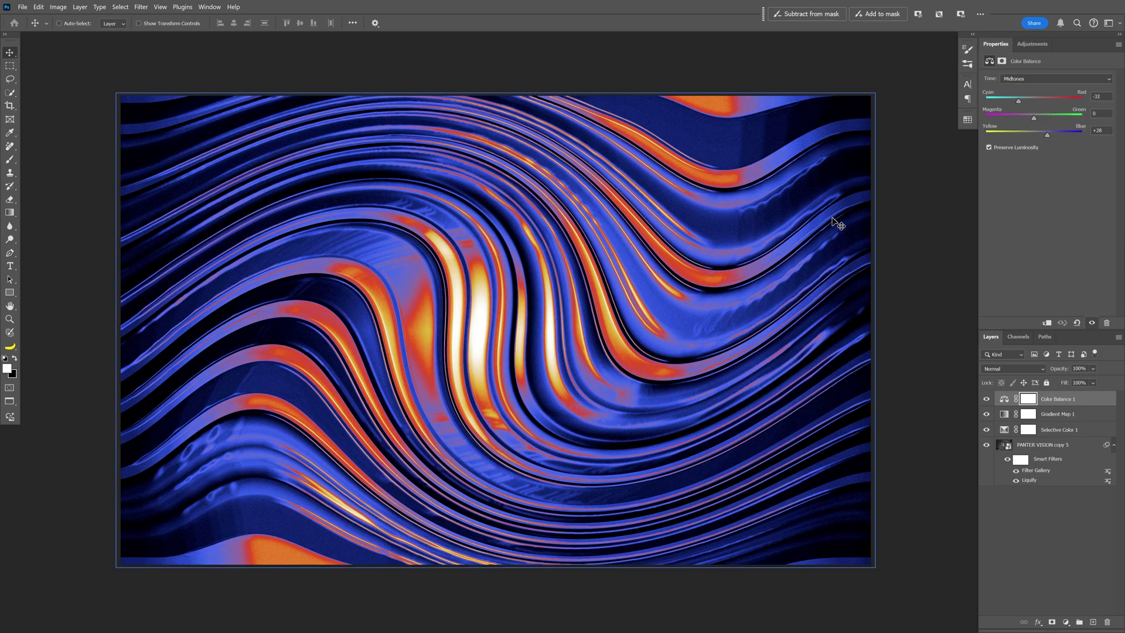
{"action": "left_click", "coordinate": [1055, 413]}
Duplicate Gradient Map 1 and lower the copy's opacity to tone down the orange.
{"action": "left_click", "coordinate": [1076, 421]}
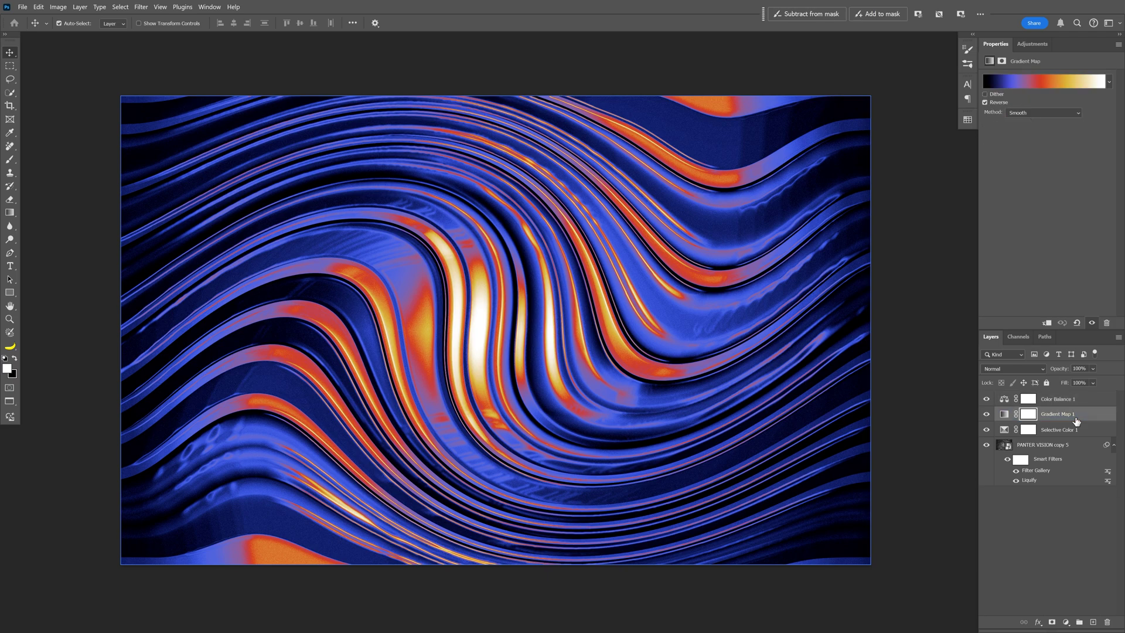
{"action": "key", "text": "ctrl+j"}
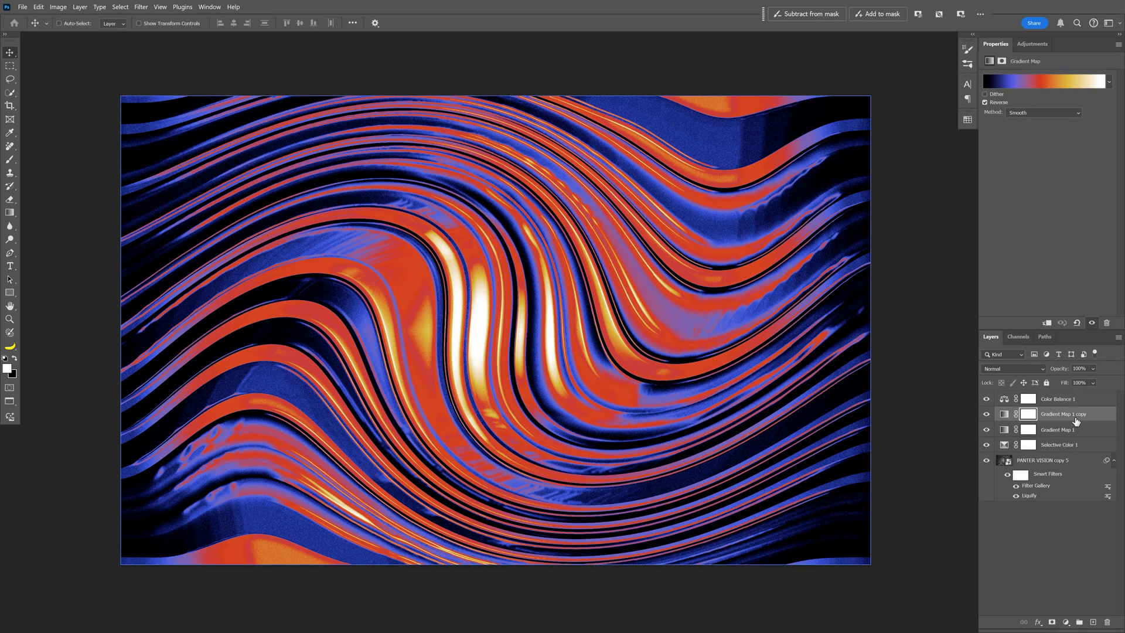
{"action": "left_click", "coordinate": [1095, 370]}
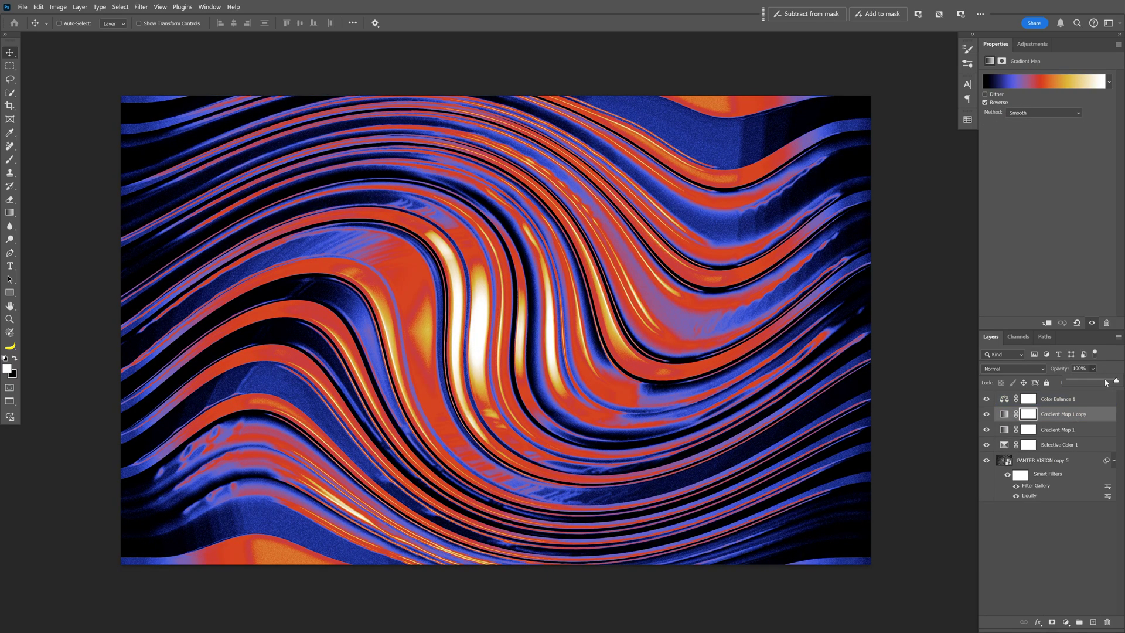
{"action": "left_click_drag", "start_coordinate": [1106, 382], "coordinate": [1074, 382]}
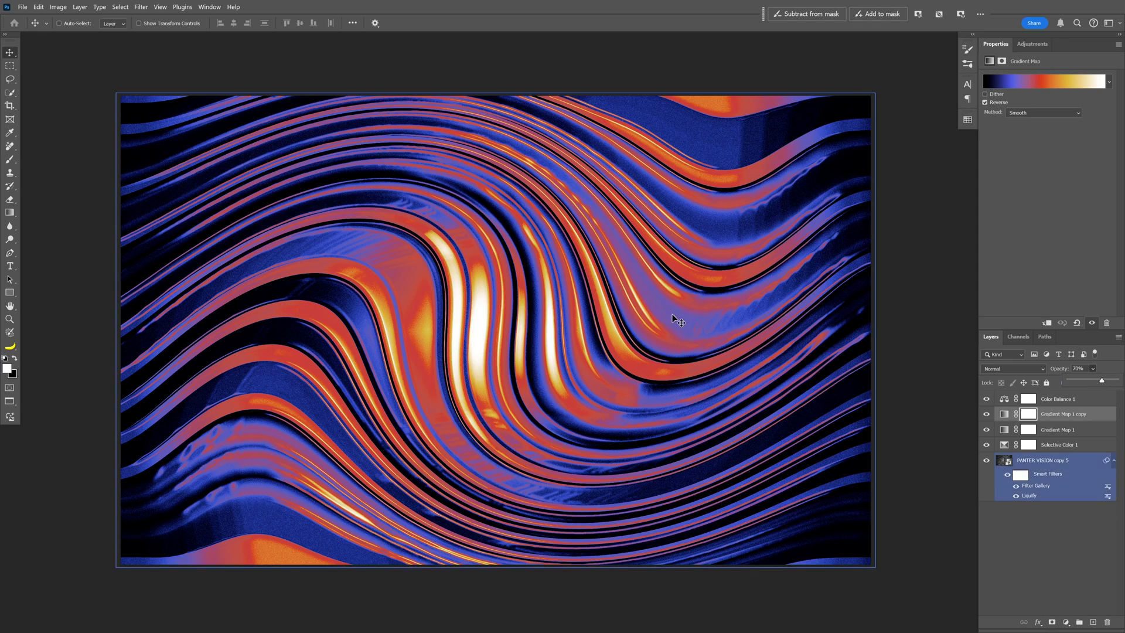